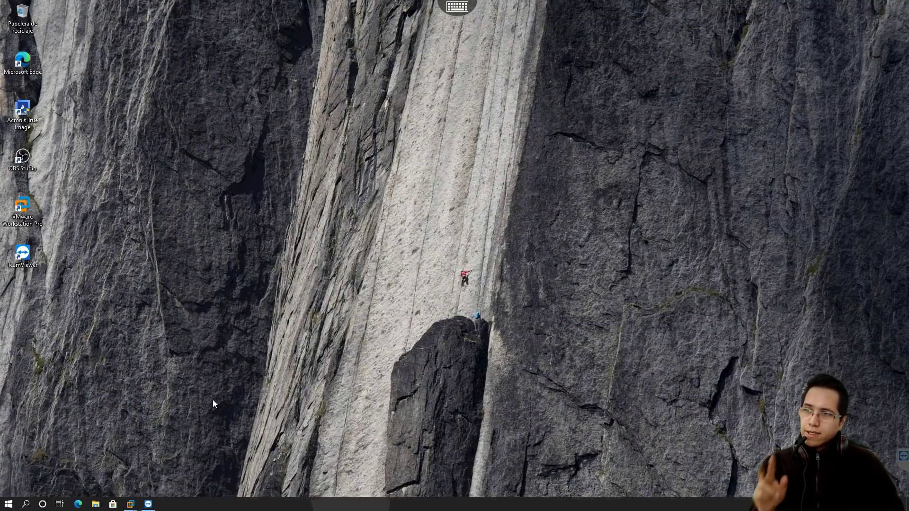
- Open Microsoft Edge and search Google for "media creation tool"
{"action": "left_click", "coordinate": [85, 506]}
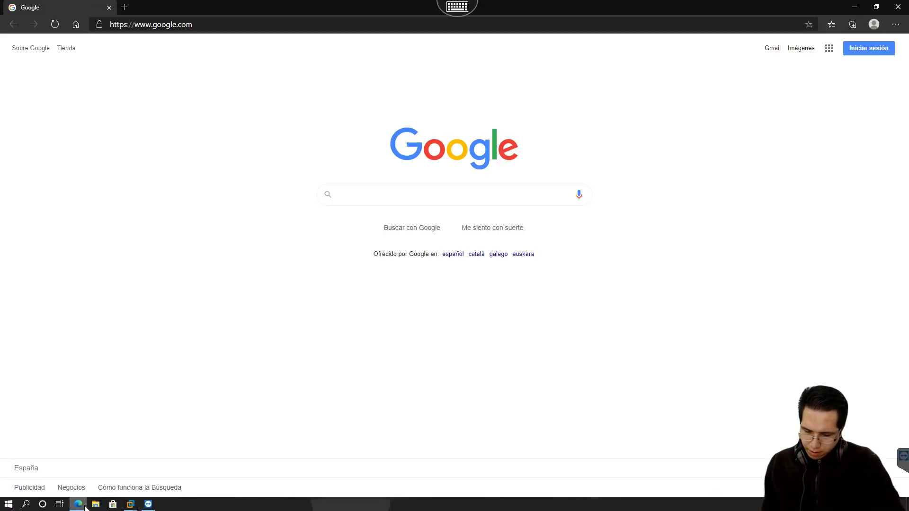
{"action": "type", "text": "mediamarkt"}
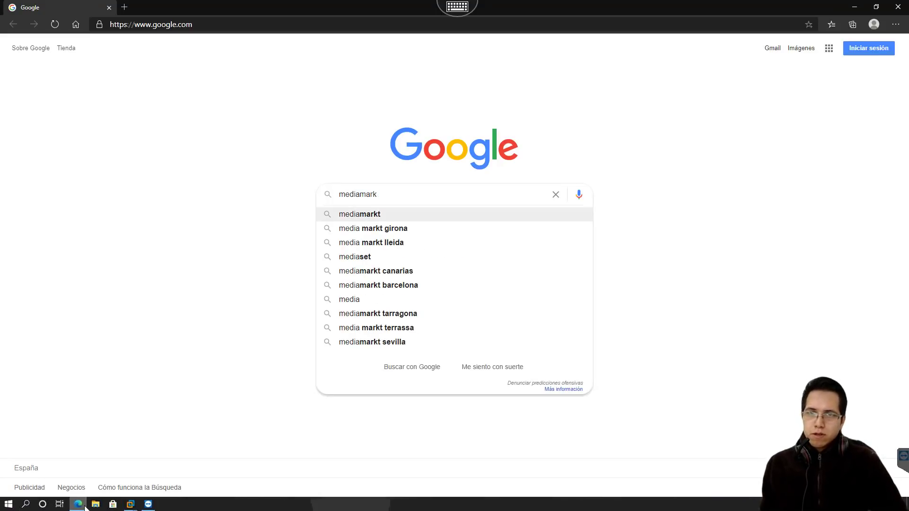
{"action": "key", "text": "BackSpace"}
{"action": "key", "text": "BackSpace"}
{"action": "key", "text": "BackSpace"}
{"action": "key", "text": "BackSpace"}
{"action": "key", "text": "BackSpace"}
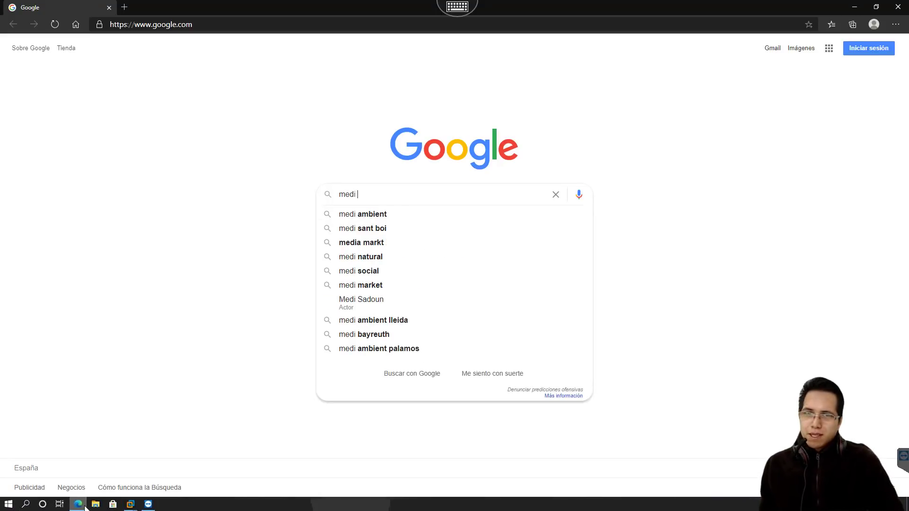
{"action": "type", "text": "a cre"}
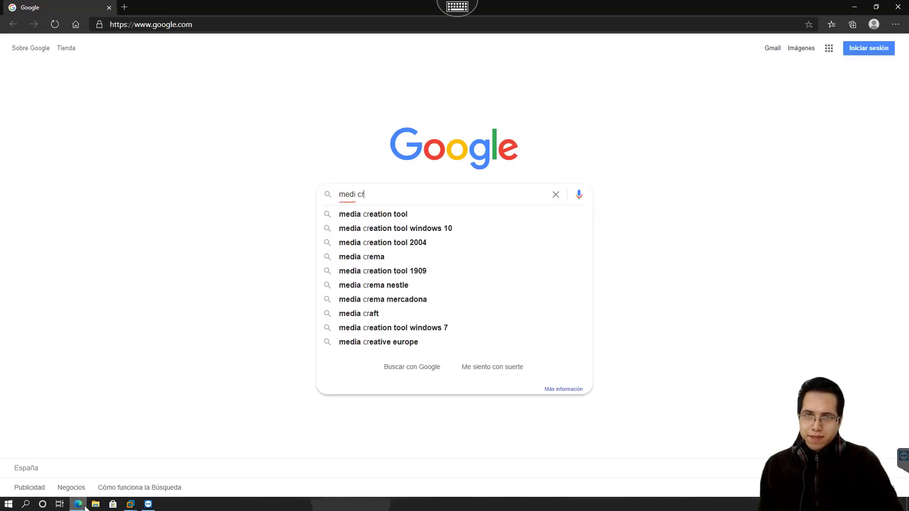
{"action": "key", "text": "Down"}
{"action": "key", "text": "Return"}
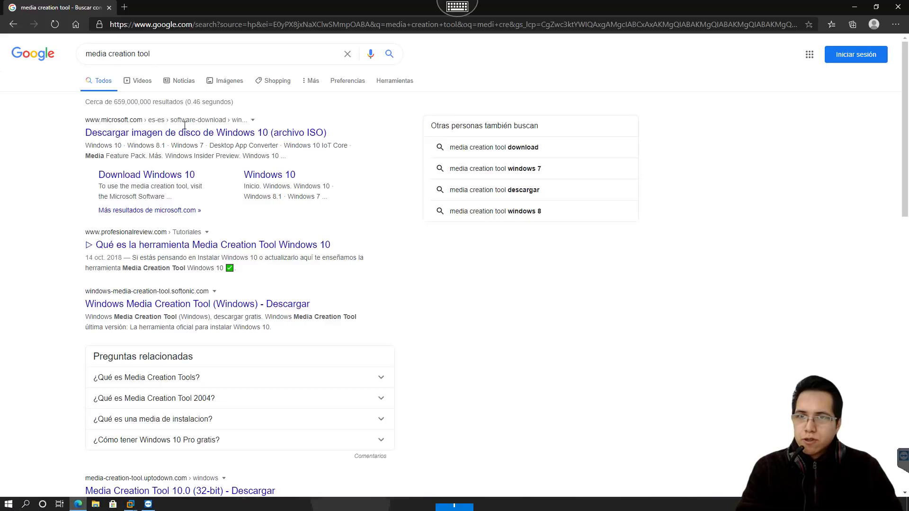
- Download the Media Creation Tool from Microsoft's Windows 10 download page and show the downloaded file in its folder
{"action": "left_click", "coordinate": [190, 134]}
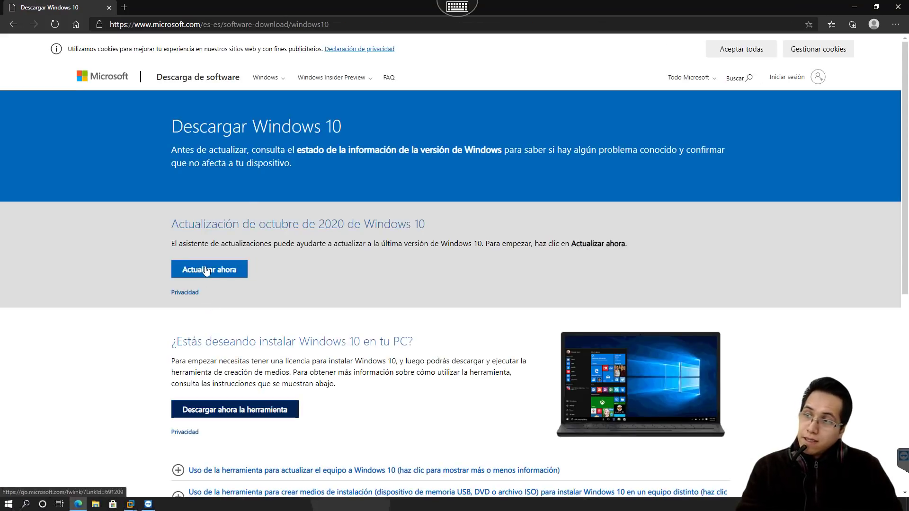
{"action": "left_click", "coordinate": [251, 416]}
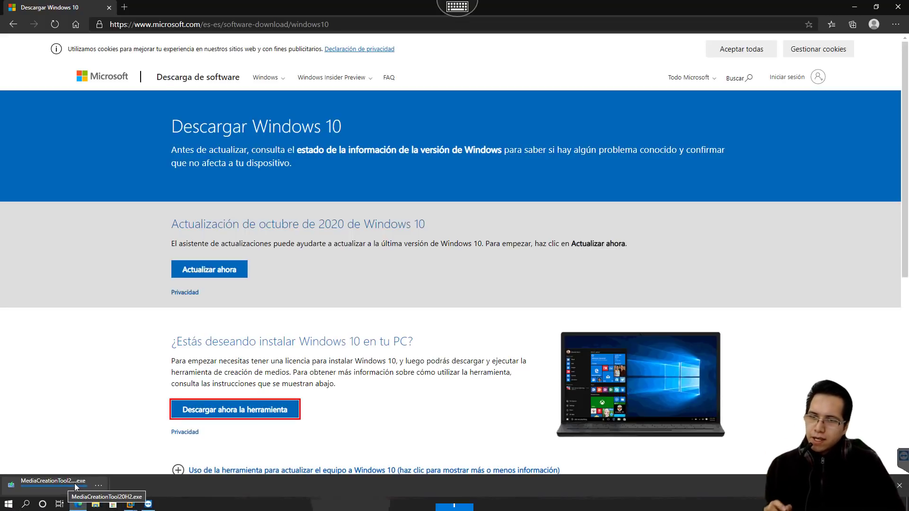
{"action": "left_click", "coordinate": [99, 486]}
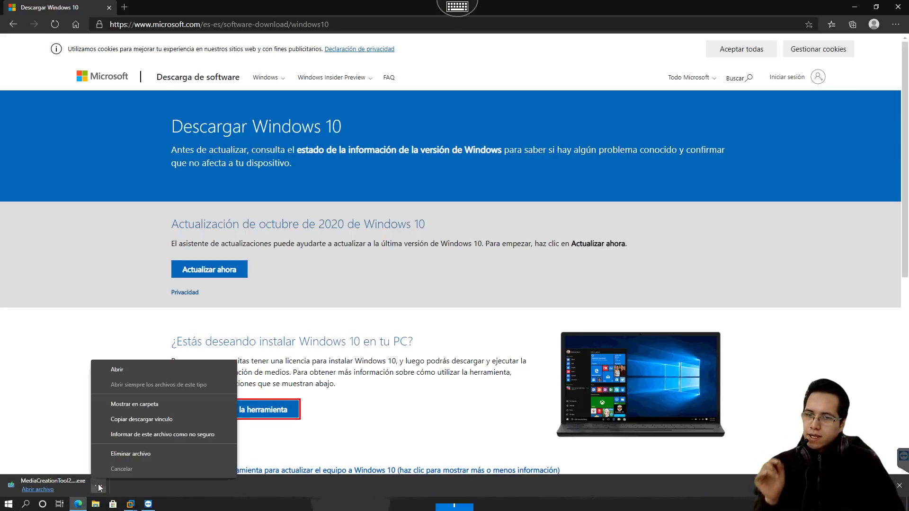
{"action": "left_click", "coordinate": [142, 405]}
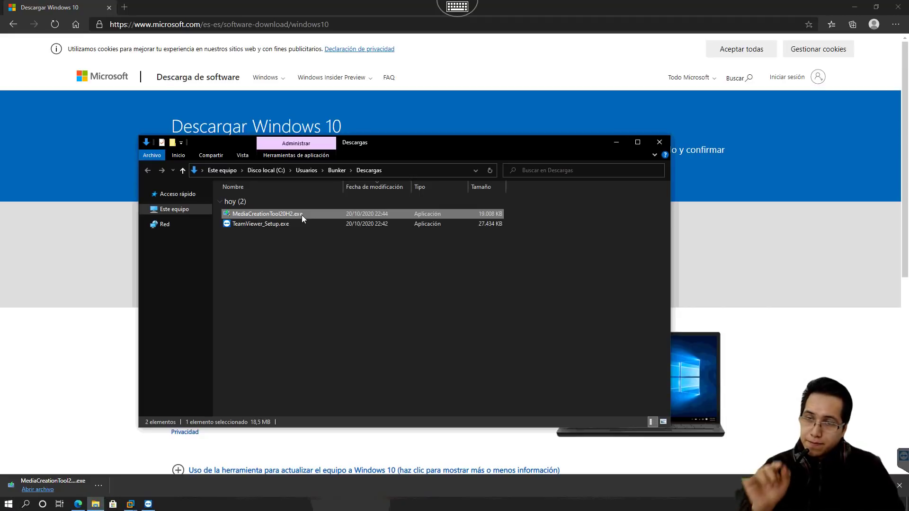
{"action": "mouse_move", "coordinate": [302, 215]}
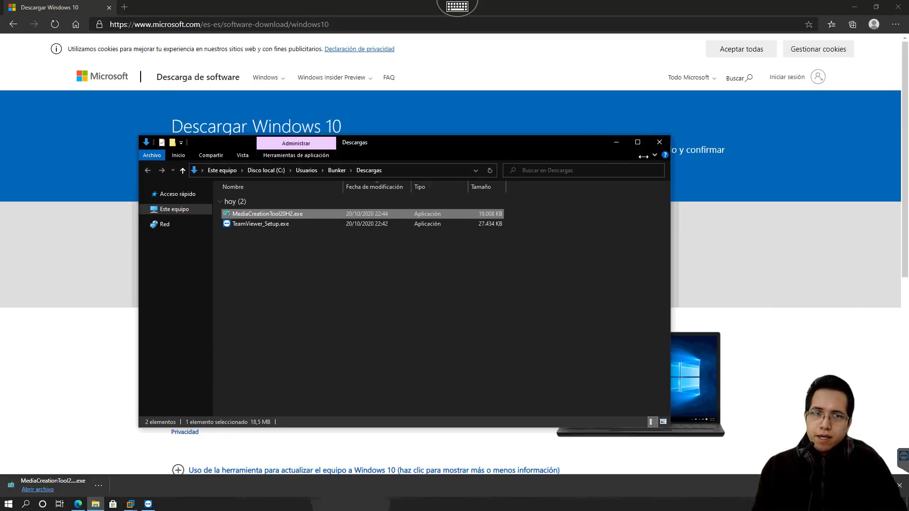
{"action": "left_click", "coordinate": [616, 144]}
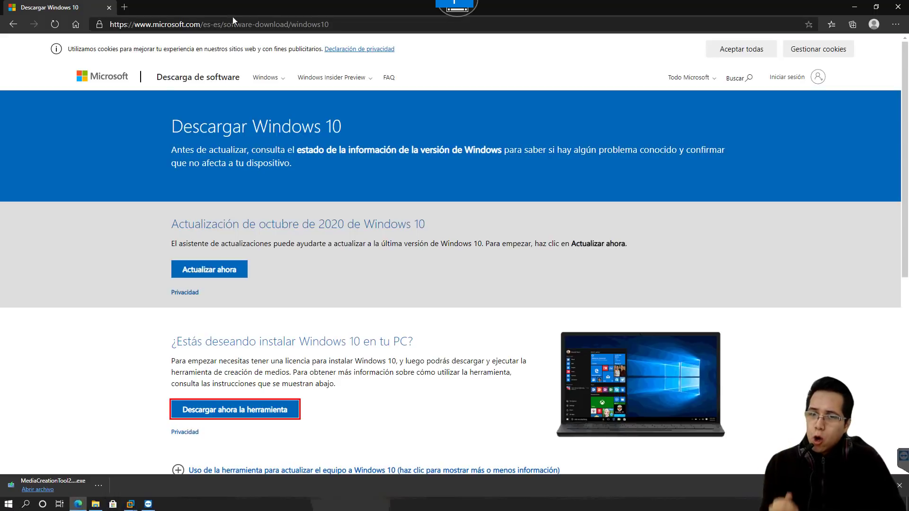
- Run MediaCreationTool20H2.exe from the downloads folder as administrator, allow it to make changes, and minimize the folder and browser windows
{"action": "left_click", "coordinate": [100, 486]}
{"action": "left_click", "coordinate": [144, 403]}
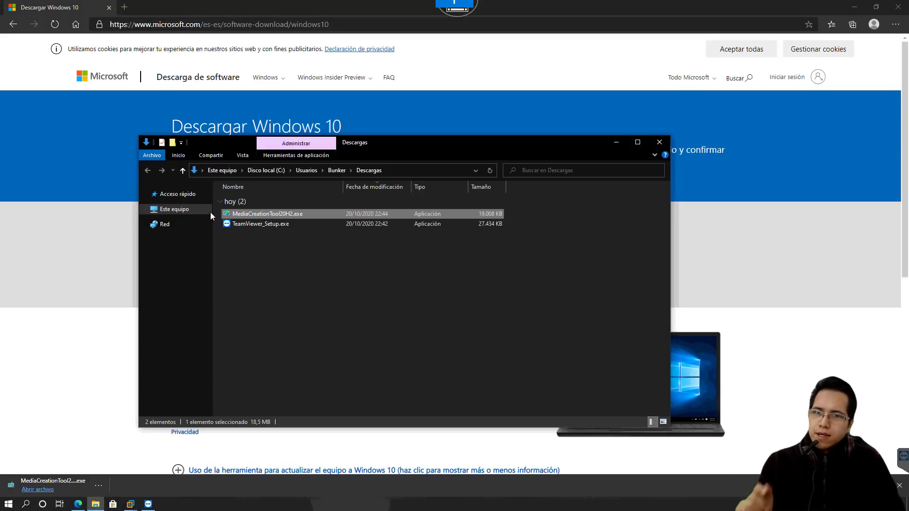
{"action": "right_click", "coordinate": [264, 218]}
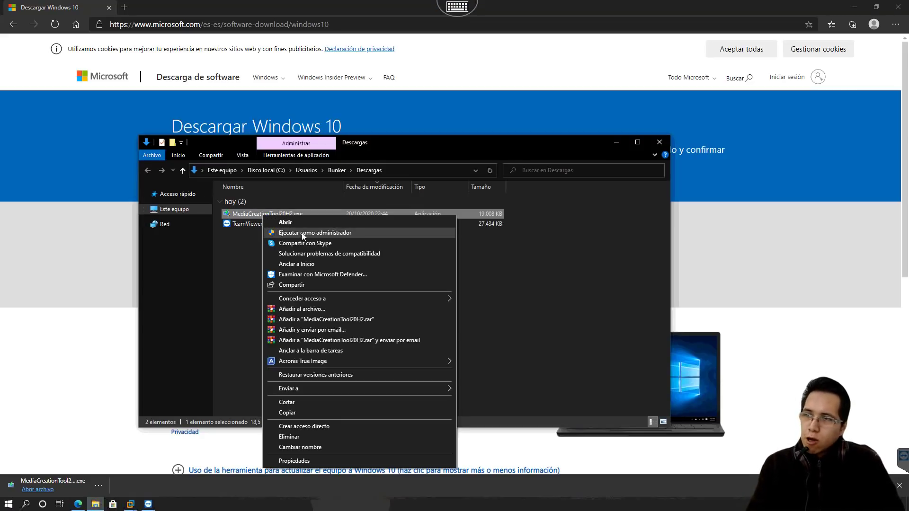
{"action": "left_click", "coordinate": [302, 233]}
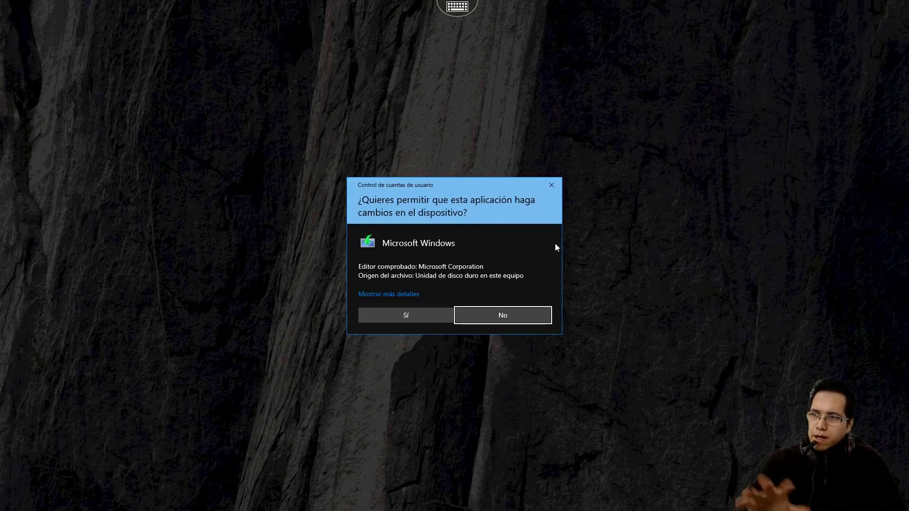
{"action": "left_click", "coordinate": [407, 313]}
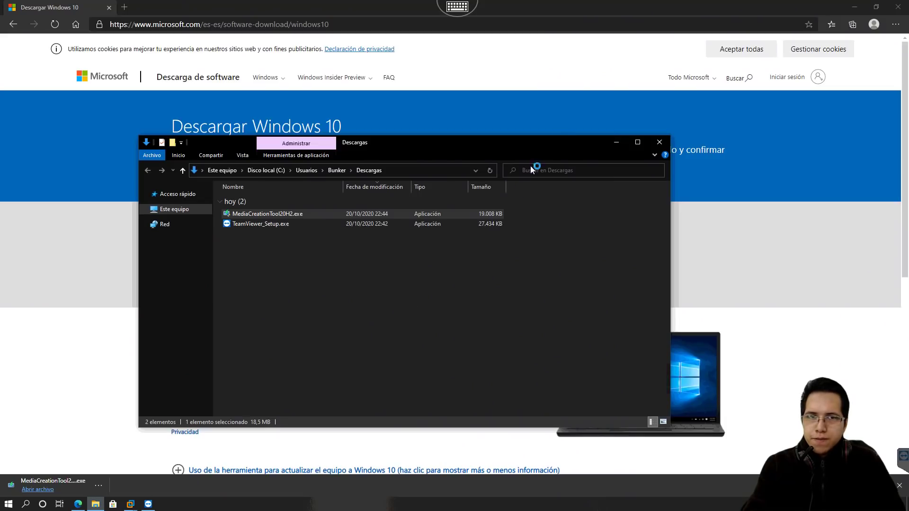
{"action": "left_click", "coordinate": [618, 143]}
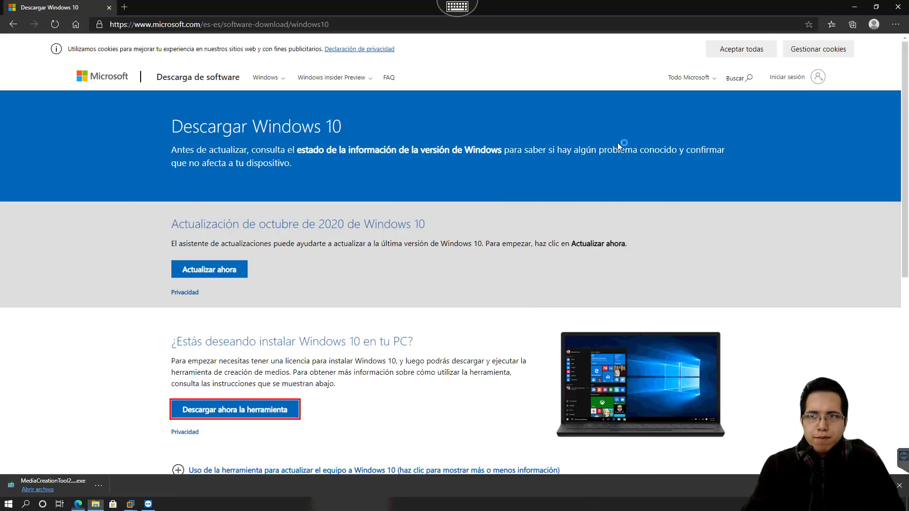
{"action": "left_click", "coordinate": [855, 8]}
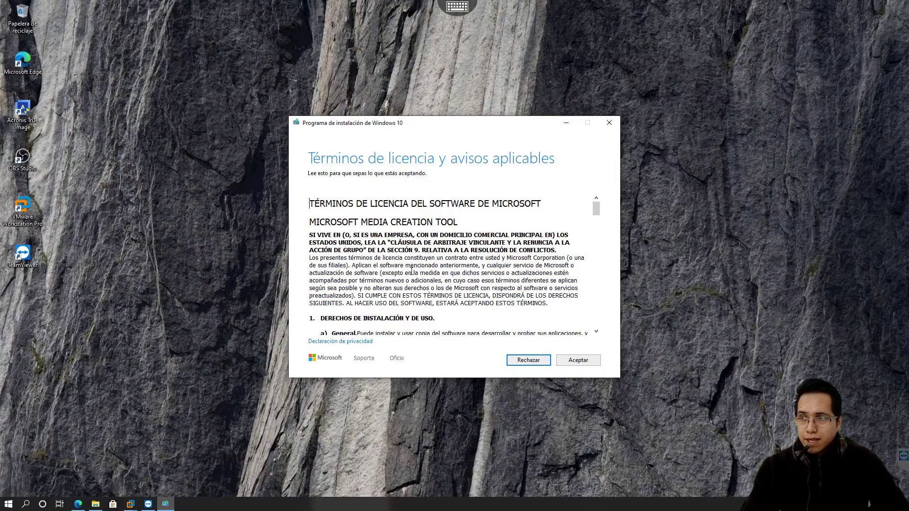
- Accept the licence terms and choose to create installation media for another PC with the recommended language, edition and architecture
{"action": "left_click", "coordinate": [579, 359]}
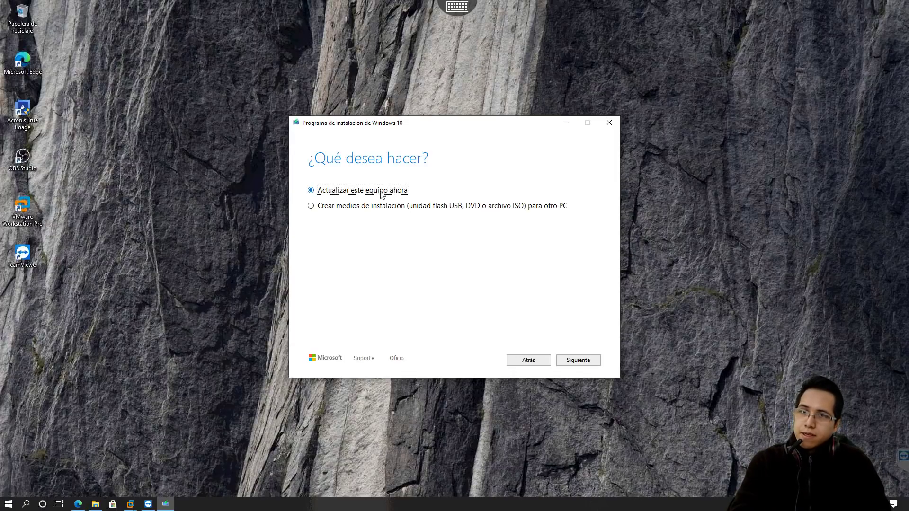
{"action": "left_click", "coordinate": [337, 207]}
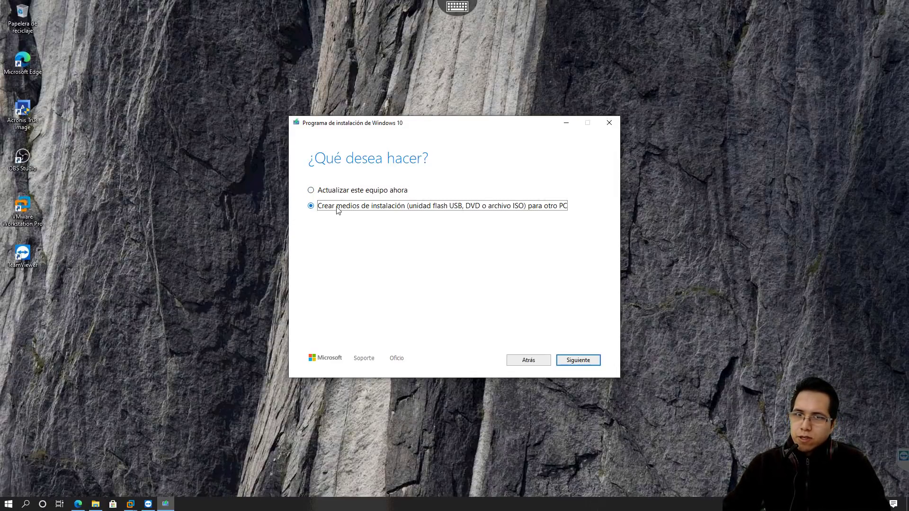
{"action": "left_click", "coordinate": [578, 361]}
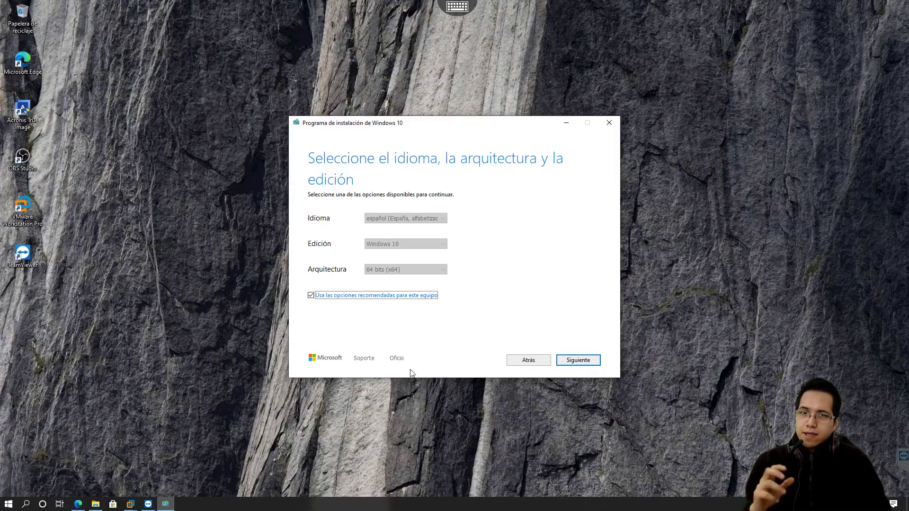
{"action": "left_click", "coordinate": [583, 362]}
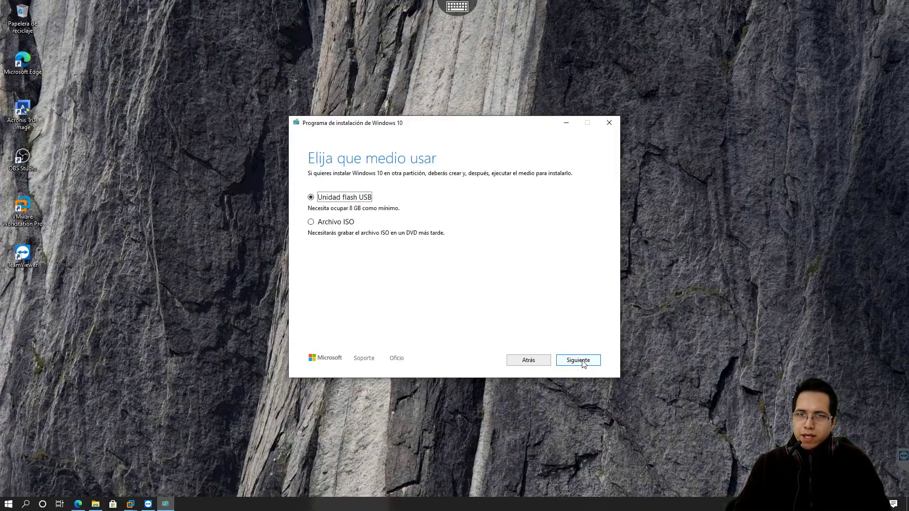
- Create the media as an ISO file saved as Windows.iso in Documents, and finish the setup wizard
{"action": "left_click", "coordinate": [343, 222]}
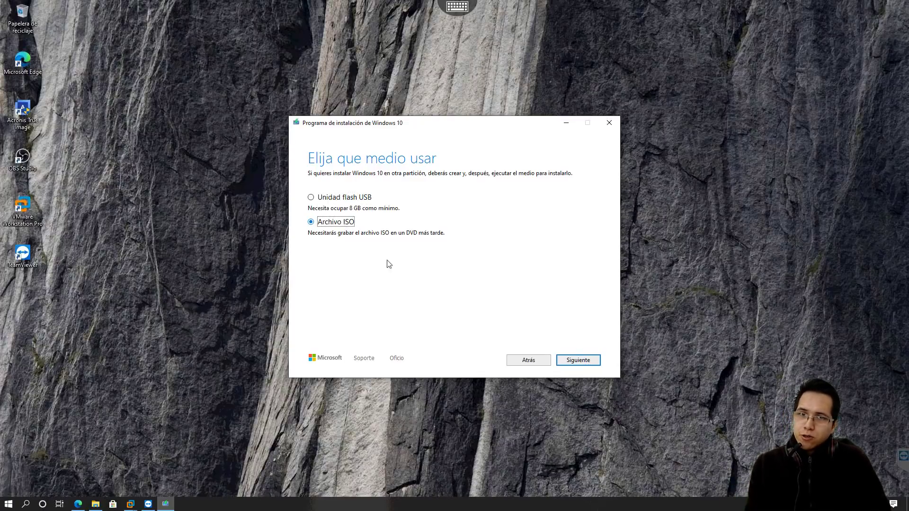
{"action": "left_click", "coordinate": [590, 364]}
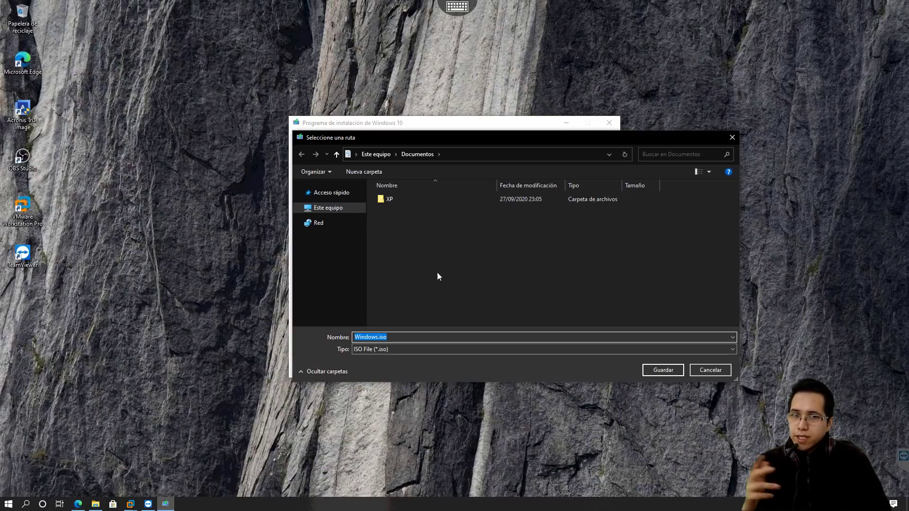
{"action": "left_click", "coordinate": [669, 372]}
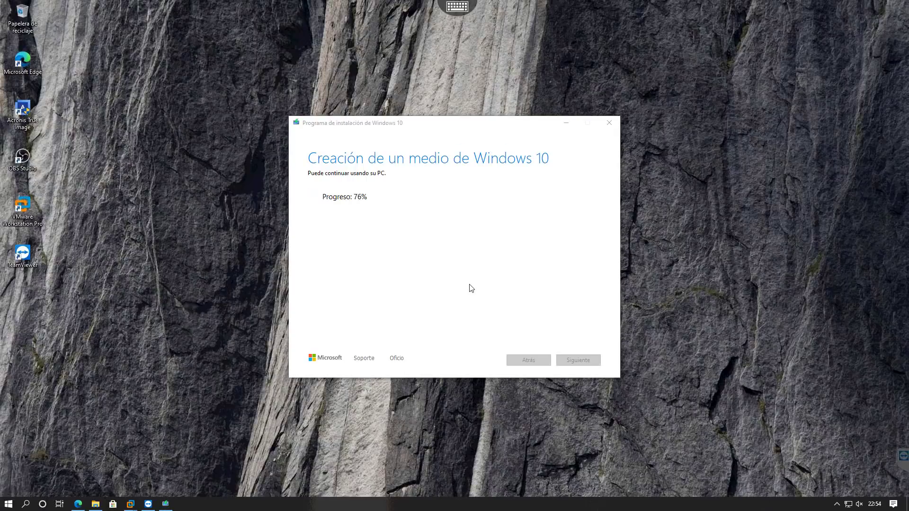
{"action": "left_click", "coordinate": [431, 270]}
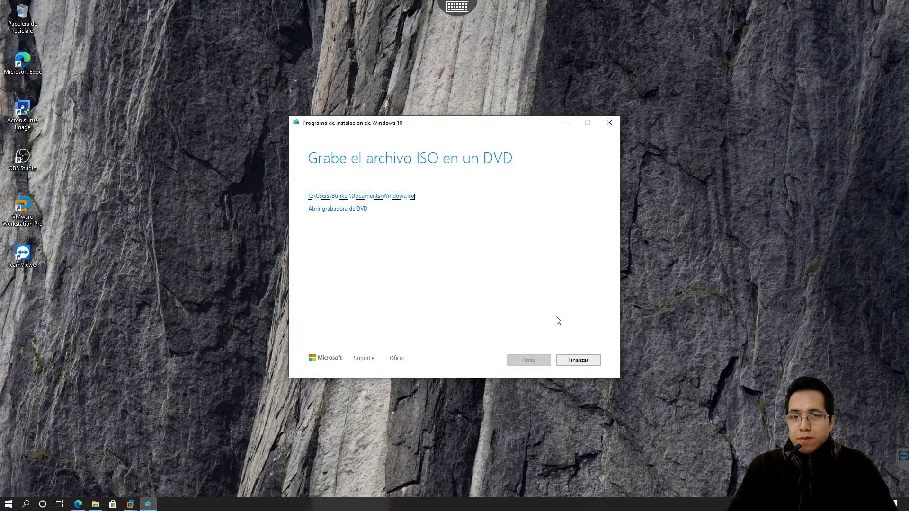
{"action": "left_click", "coordinate": [588, 363]}
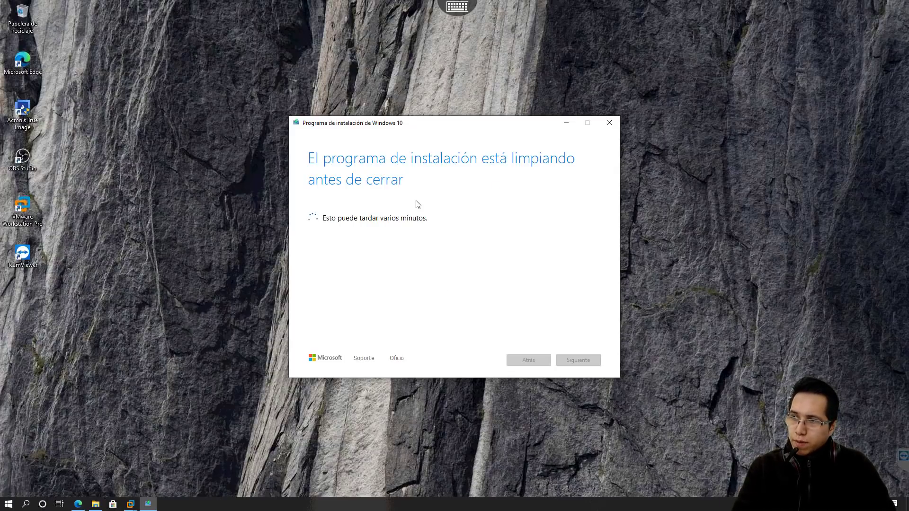
- Return to Microsoft Edge, search for "techbench" in a new tab and open the TechBench by WZT site
{"action": "left_click", "coordinate": [78, 505]}
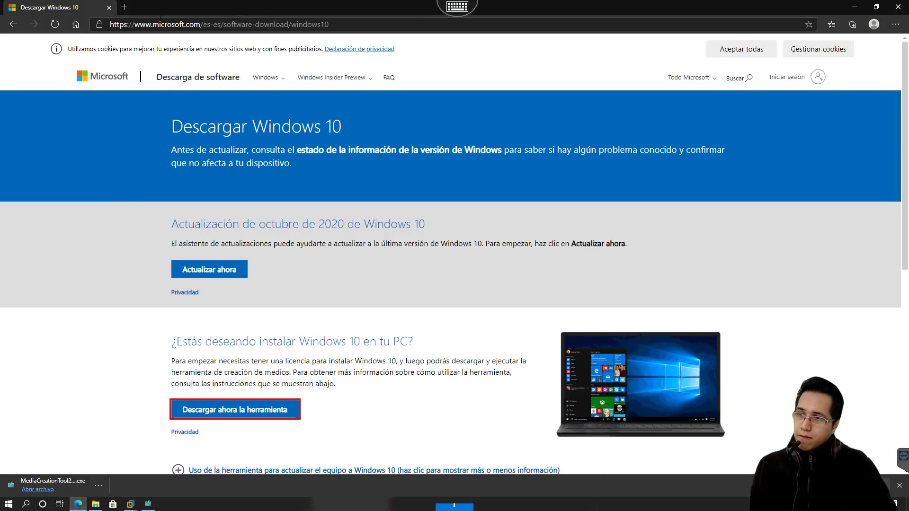
{"action": "left_click", "coordinate": [125, 7]}
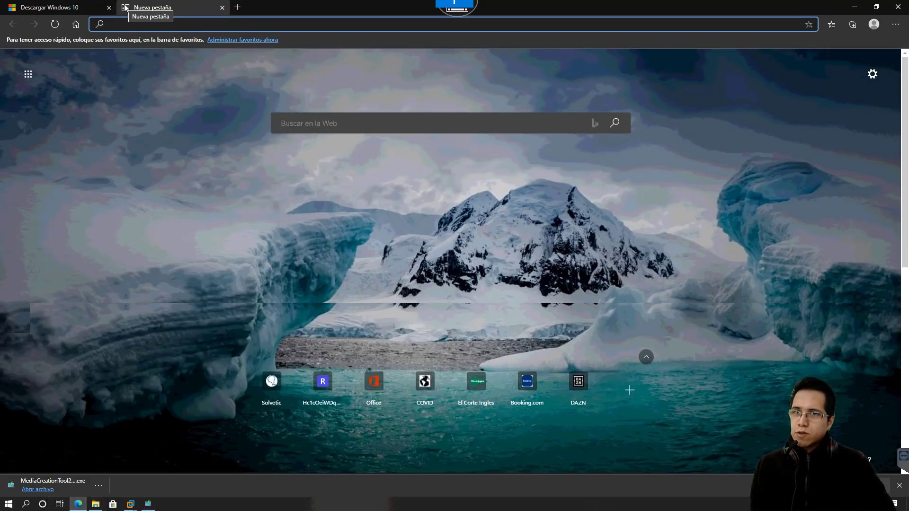
{"action": "type", "text": "tech"}
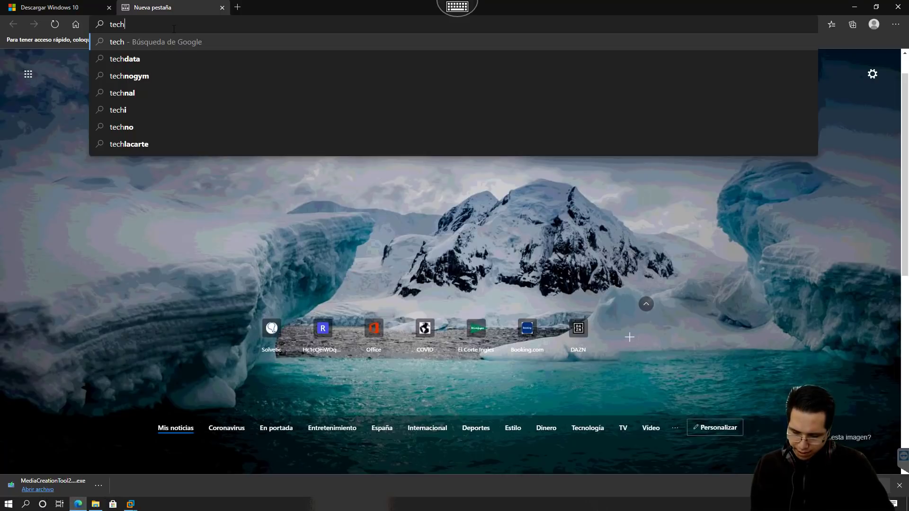
{"action": "type", "text": "bench"}
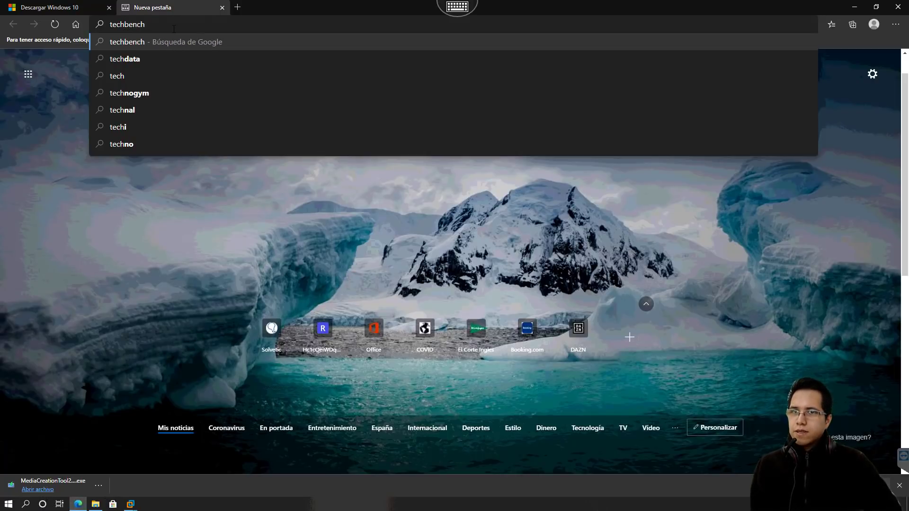
{"action": "key", "text": "Return"}
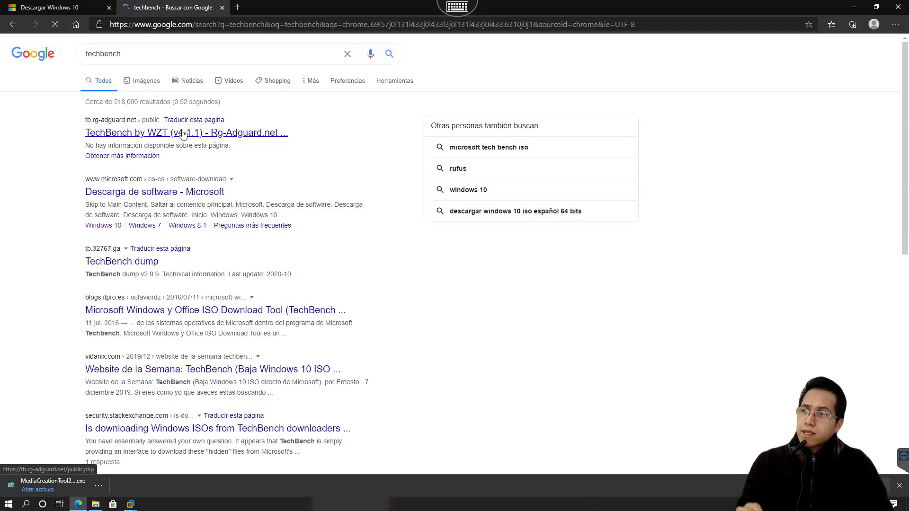
{"action": "left_click", "coordinate": [184, 133]}
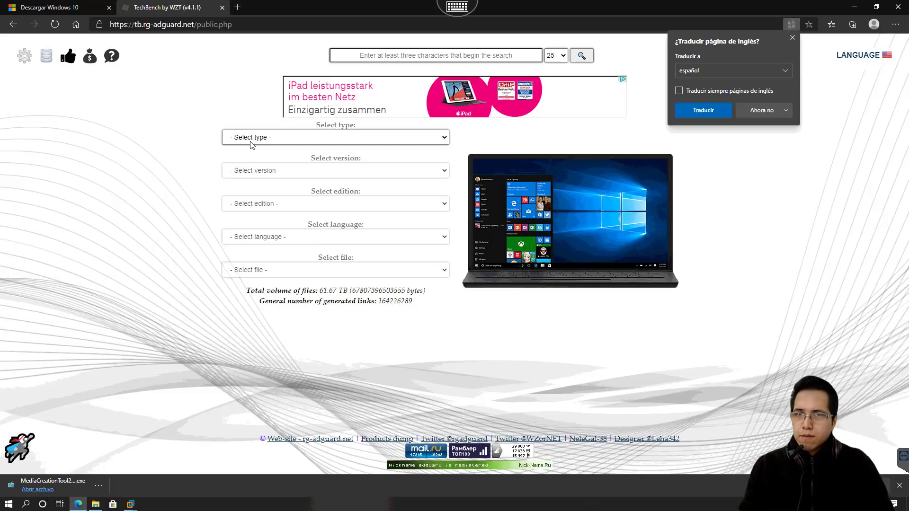
- Choose Windows (Final) as the type, Windows 10, Version 2009 - 20H2 (build 19042.XXX) as the version and Windows 10 as the edition
{"action": "left_click", "coordinate": [251, 141]}
{"action": "left_click", "coordinate": [263, 159]}
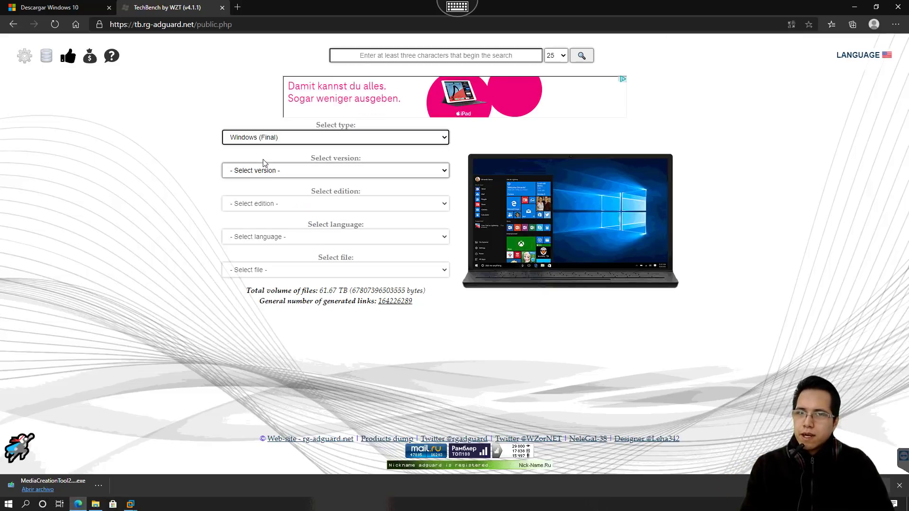
{"action": "left_click", "coordinate": [256, 173]}
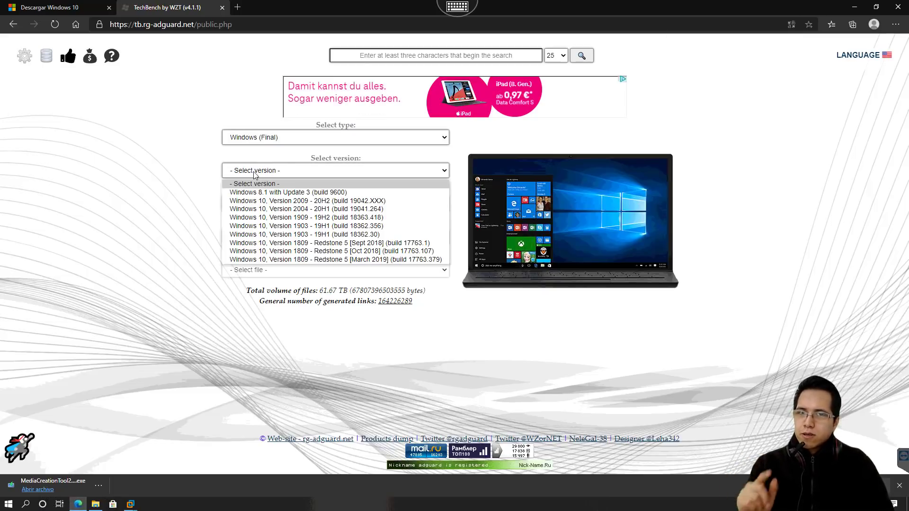
{"action": "left_click", "coordinate": [261, 201]}
{"action": "left_click", "coordinate": [262, 204]}
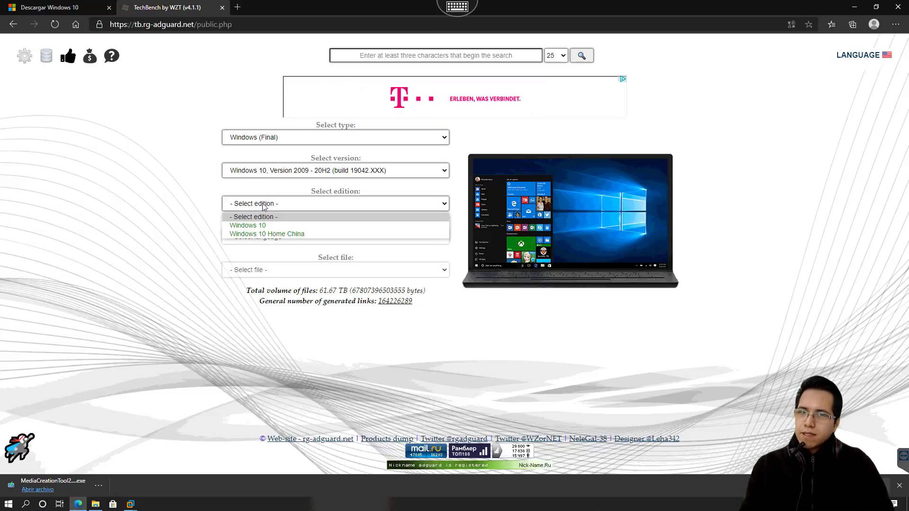
{"action": "left_click", "coordinate": [259, 232]}
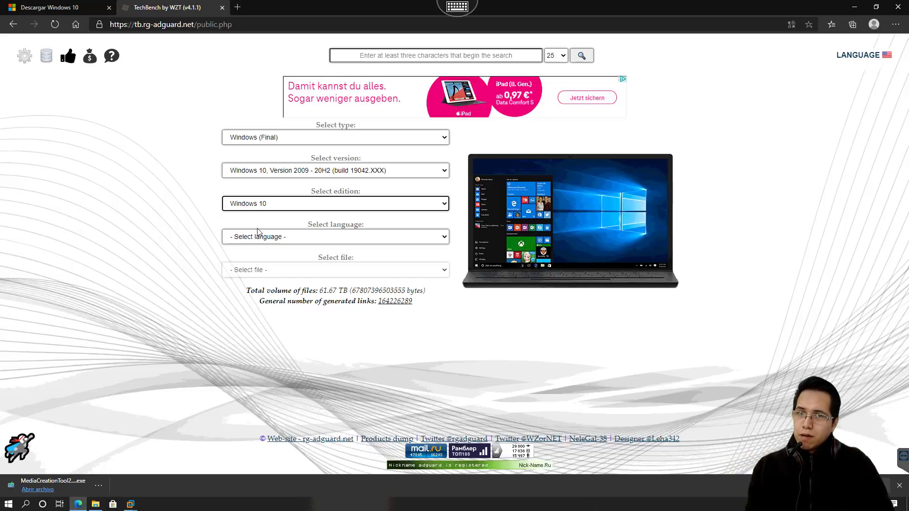
- Set the download language to Spanish and choose the file Win10_20H2_Spanish_x64.iso
{"action": "left_click", "coordinate": [274, 238]}
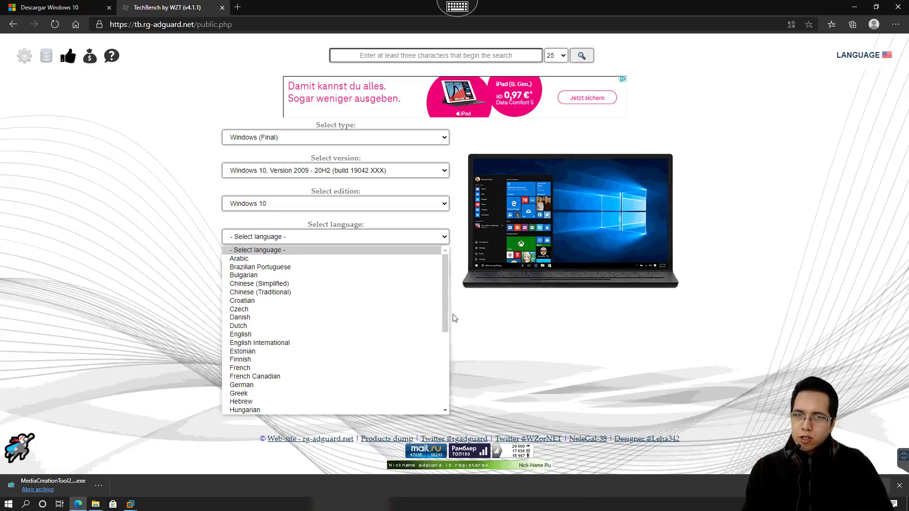
{"action": "left_click_drag", "start_coordinate": [444, 303], "coordinate": [450, 378]}
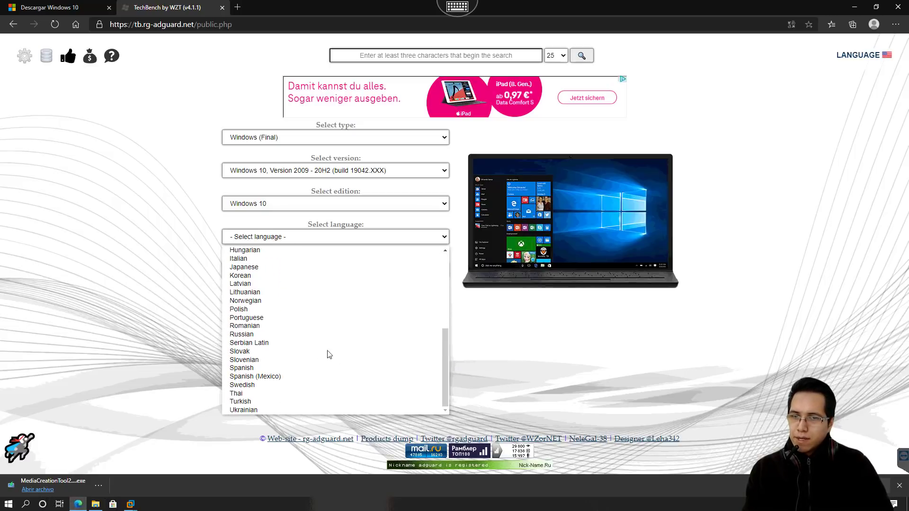
{"action": "left_click", "coordinate": [250, 369]}
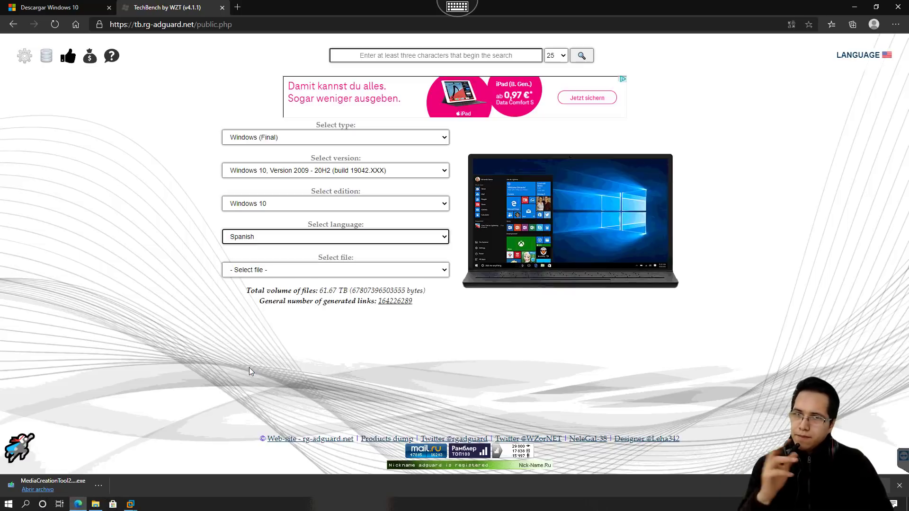
{"action": "left_click", "coordinate": [264, 271]}
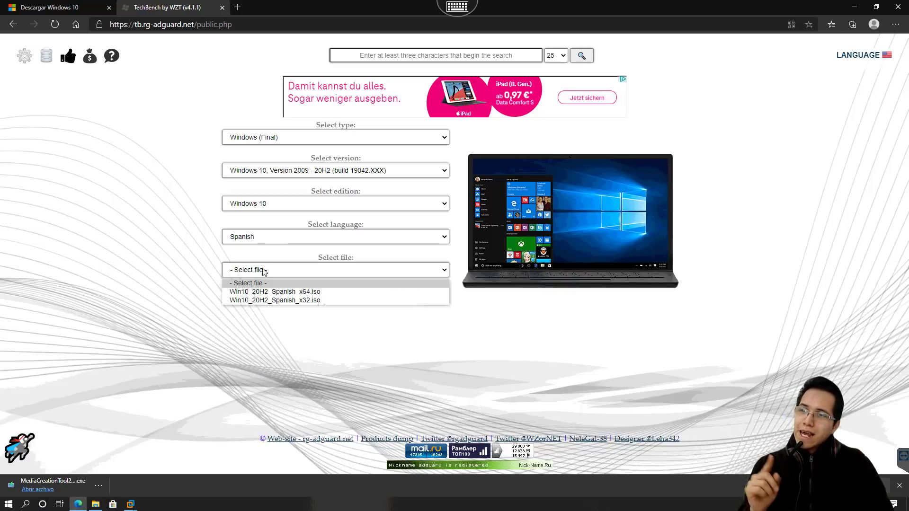
{"action": "left_click", "coordinate": [284, 292]}
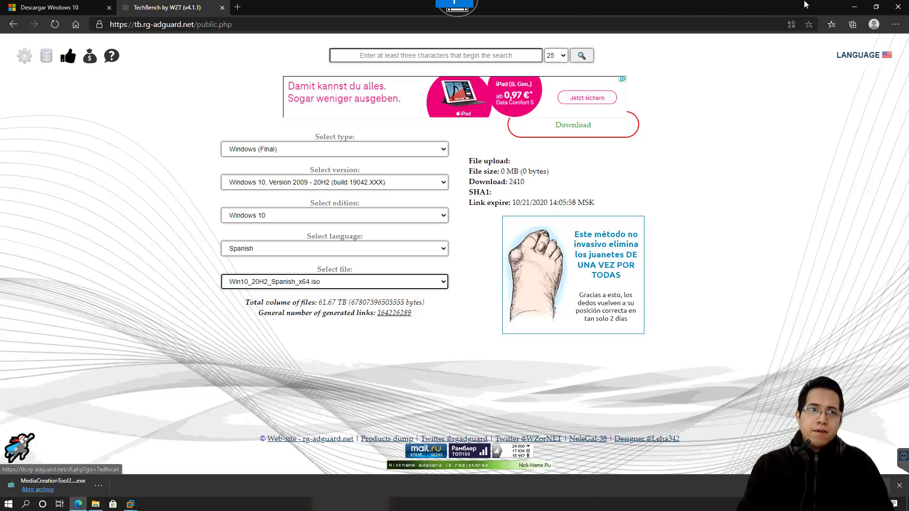
- Close the browser, switch to VMware Workstation and set the Octuber Update 2020 virtual machine's memory to 4096 MB
{"action": "left_click", "coordinate": [899, 7]}
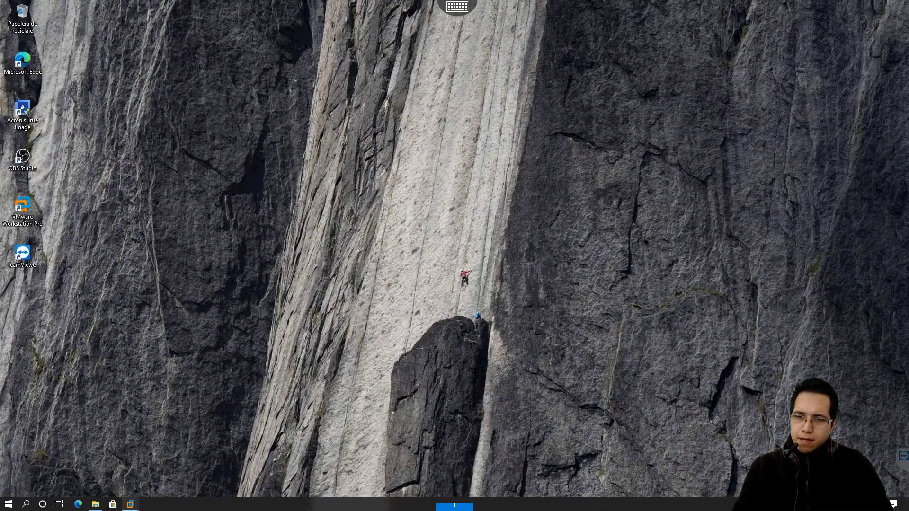
{"action": "mouse_move", "coordinate": [130, 503]}
{"action": "left_click", "coordinate": [272, 453]}
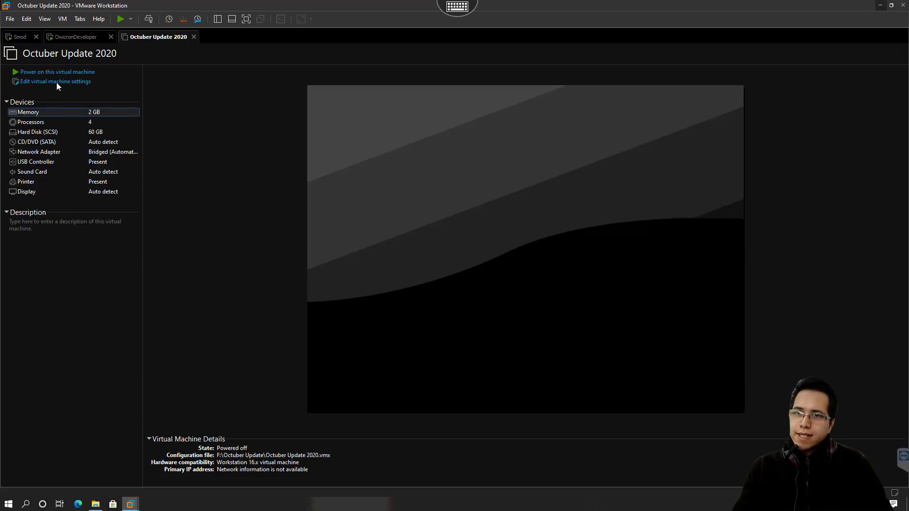
{"action": "double_click", "coordinate": [60, 116]}
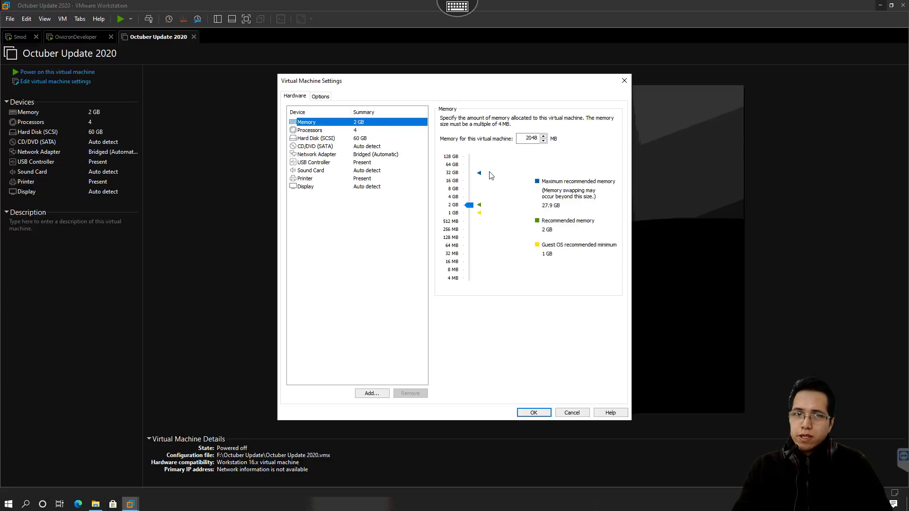
{"action": "left_click", "coordinate": [469, 200]}
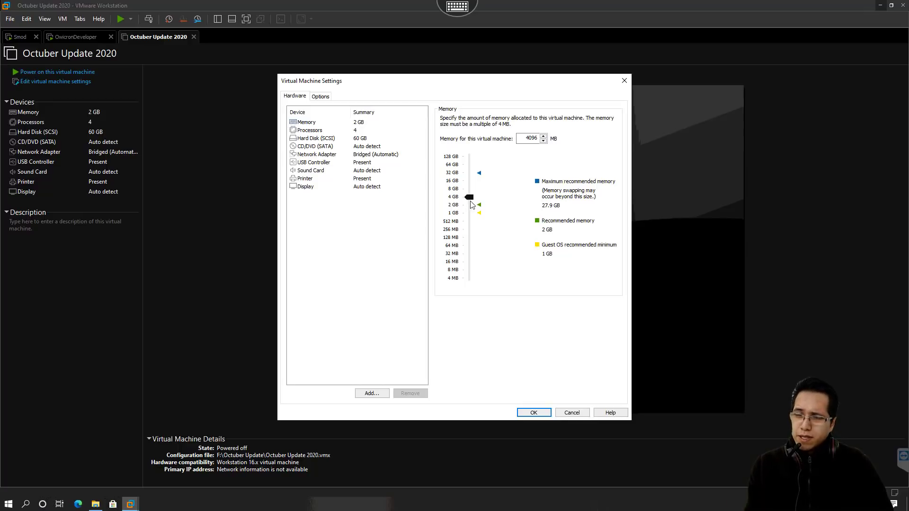
{"action": "left_click", "coordinate": [533, 413]}
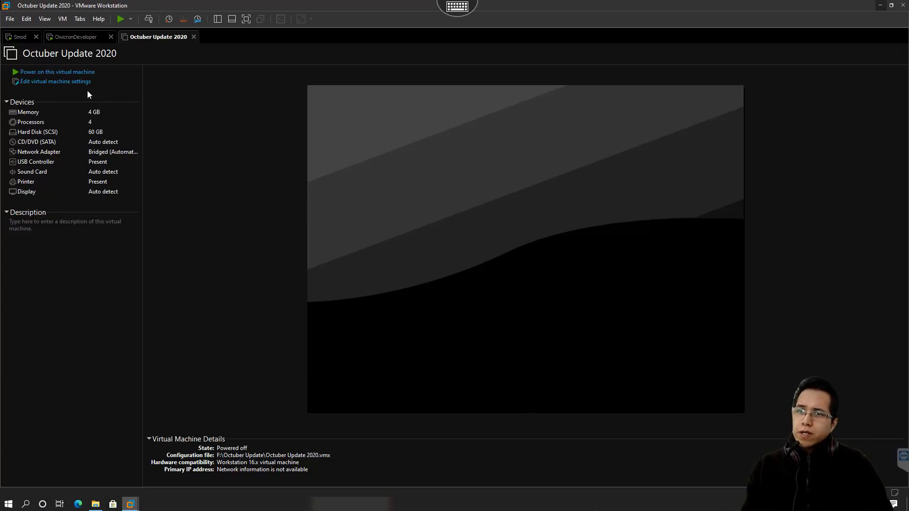
- Set the virtual machine's CD/DVD drive to use the ISO image Windows.iso from the Documents folder
{"action": "left_click", "coordinate": [60, 83]}
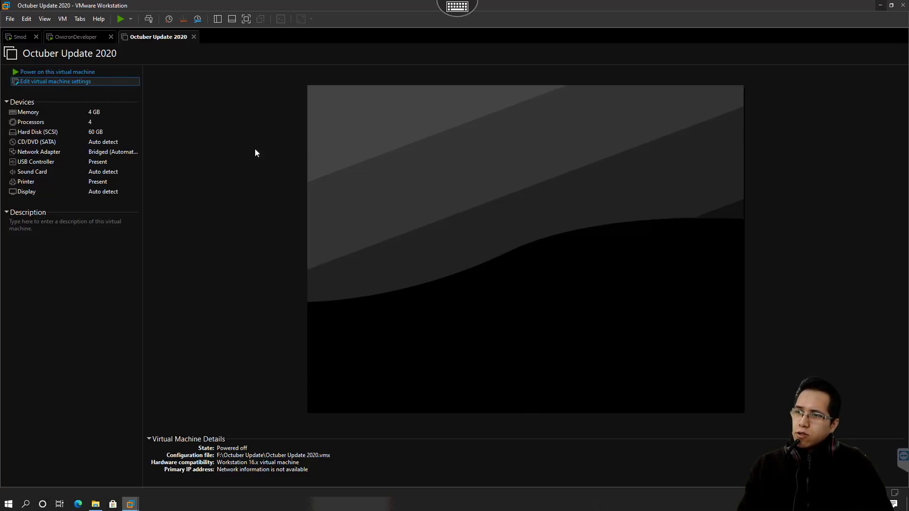
{"action": "left_click", "coordinate": [314, 147]}
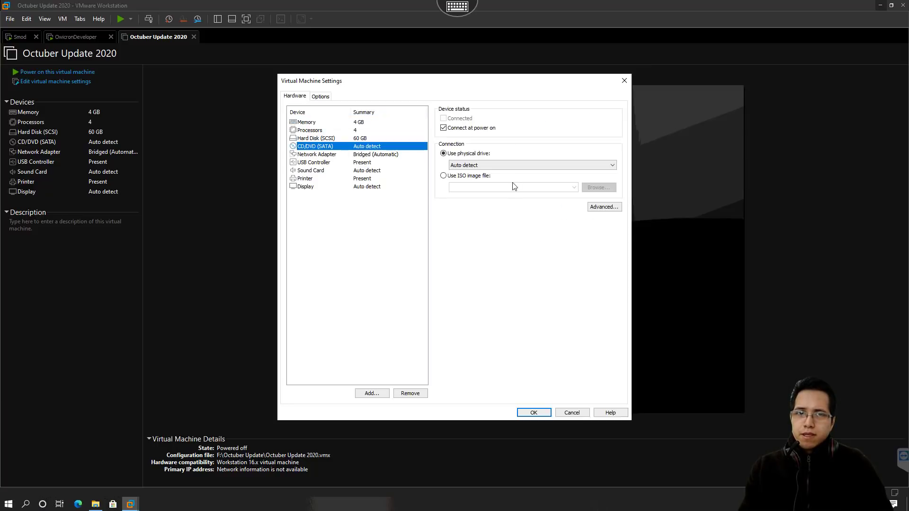
{"action": "left_click", "coordinate": [455, 176]}
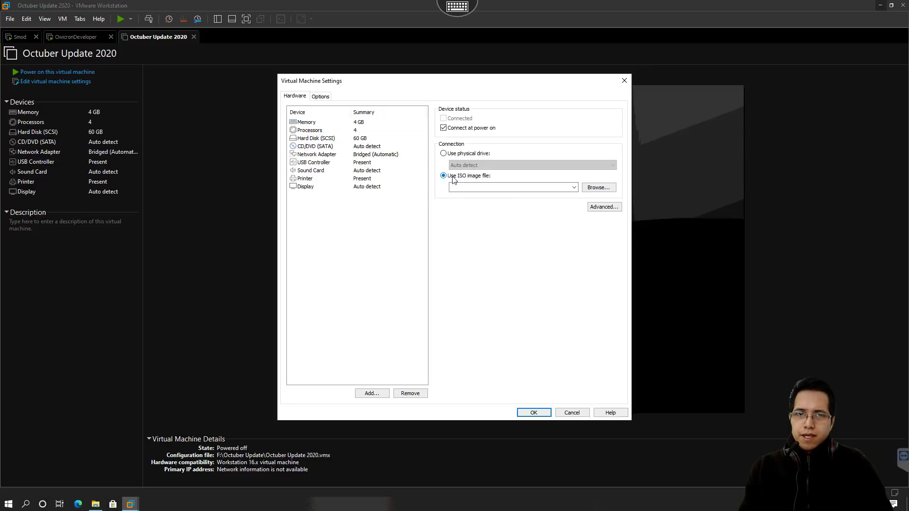
{"action": "left_click", "coordinate": [609, 188]}
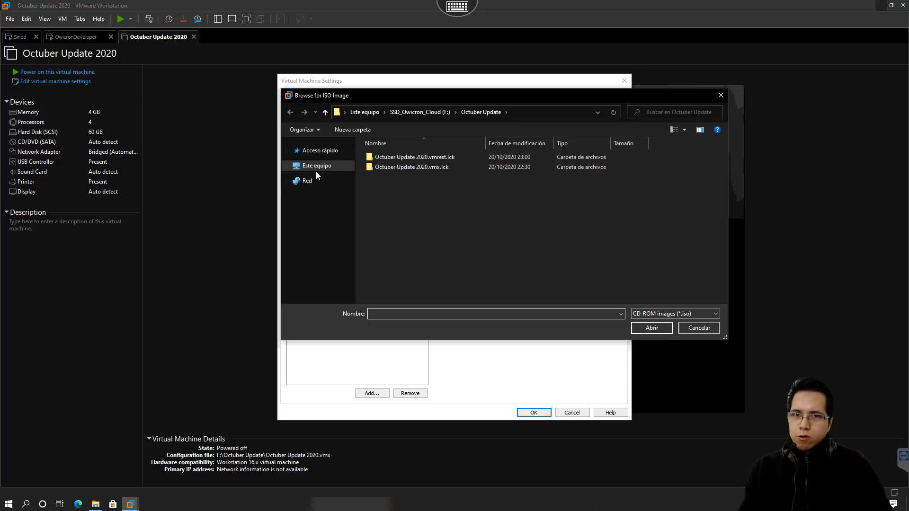
{"action": "left_click", "coordinate": [317, 166]}
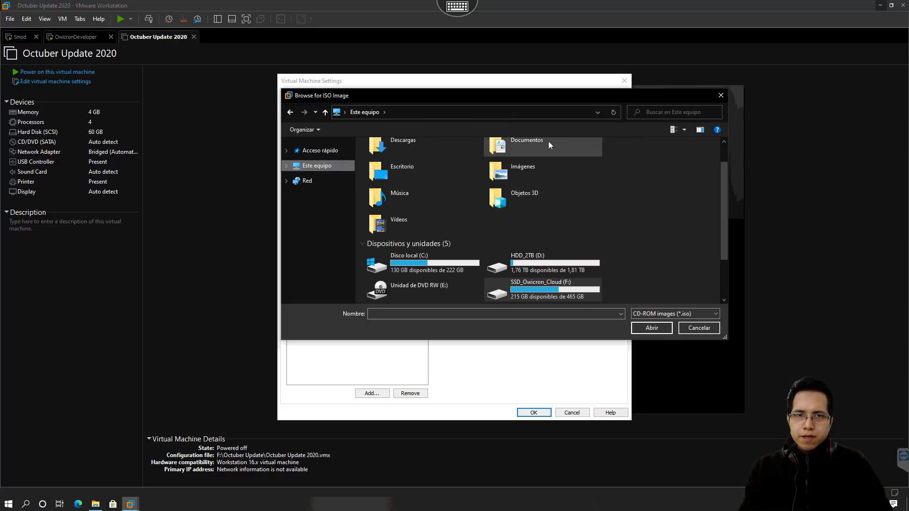
{"action": "double_click", "coordinate": [548, 141]}
{"action": "left_click", "coordinate": [391, 167]}
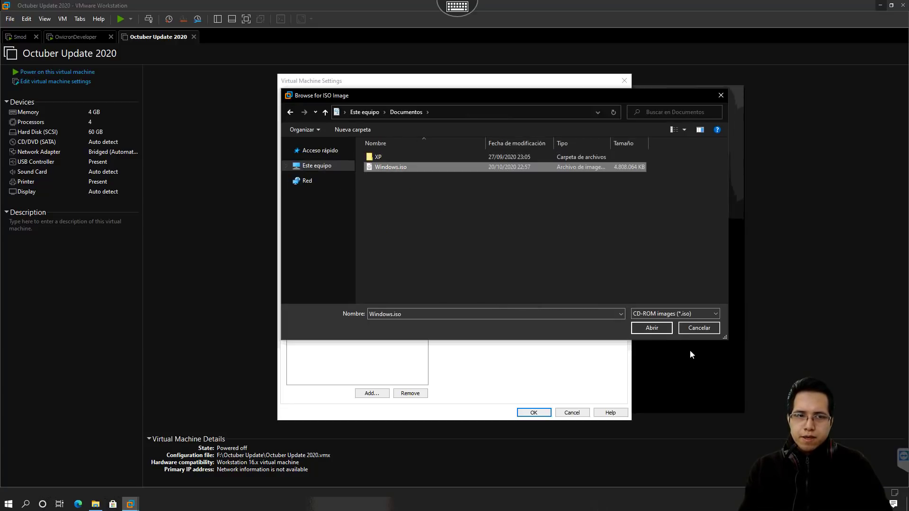
{"action": "left_click", "coordinate": [650, 328]}
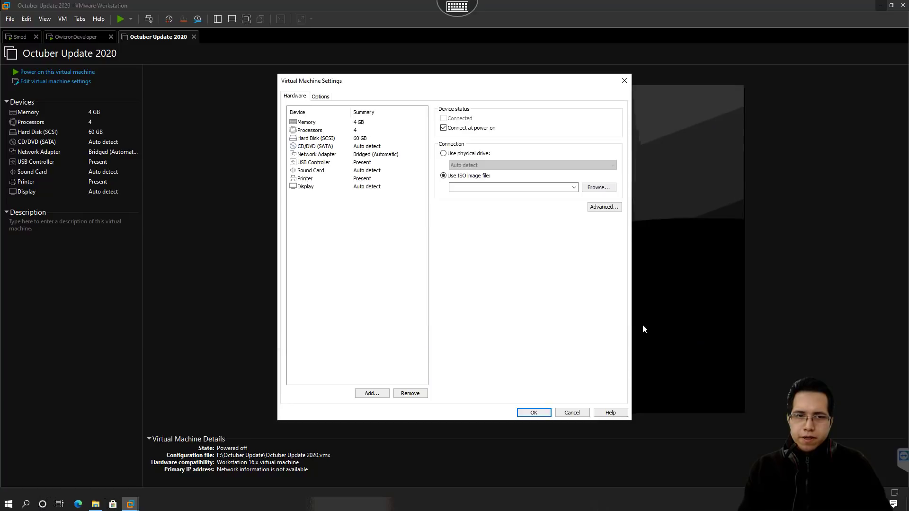
{"action": "left_click", "coordinate": [533, 414]}
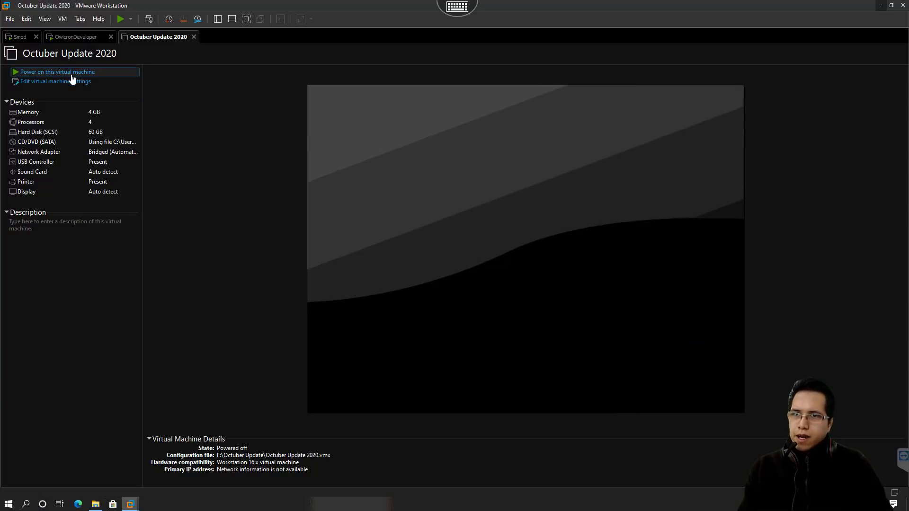
- Power on the virtual machine, restart it when the boot prompt times out, and boot from the installation disc
{"action": "left_click", "coordinate": [71, 73]}
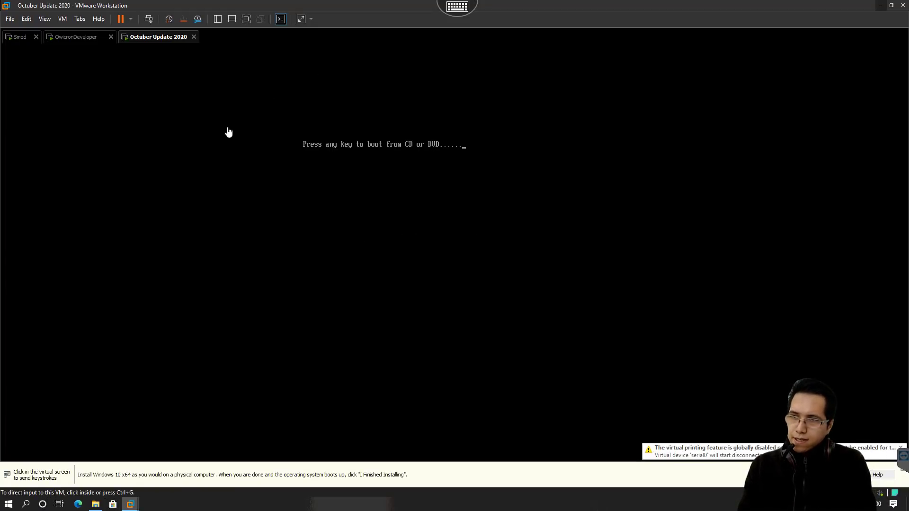
{"action": "left_click", "coordinate": [64, 20]}
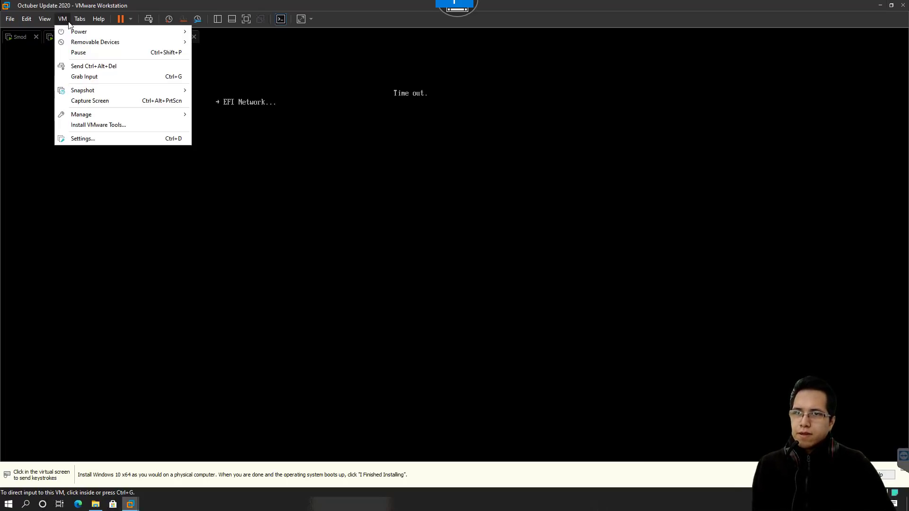
{"action": "left_click", "coordinate": [90, 67]}
{"action": "left_click", "coordinate": [90, 71]}
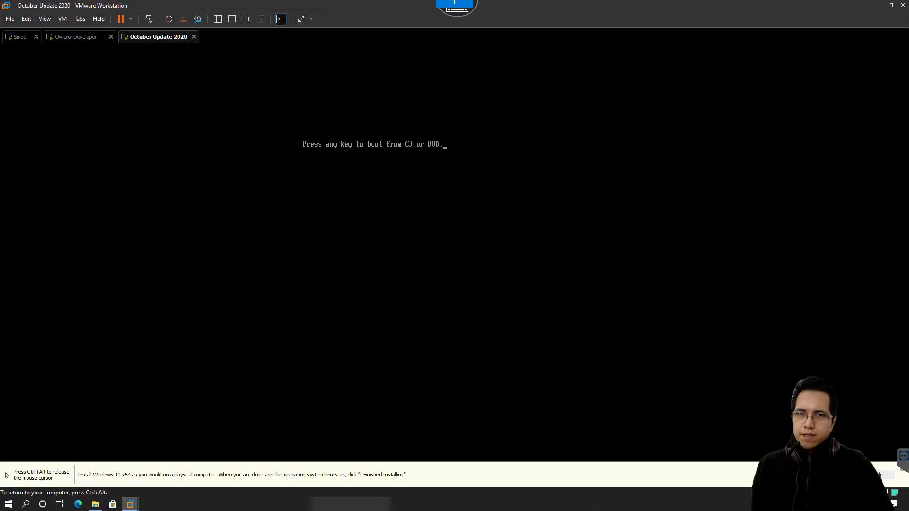
{"action": "key", "text": "Return"}
{"action": "key", "text": "ctrl+alt"}
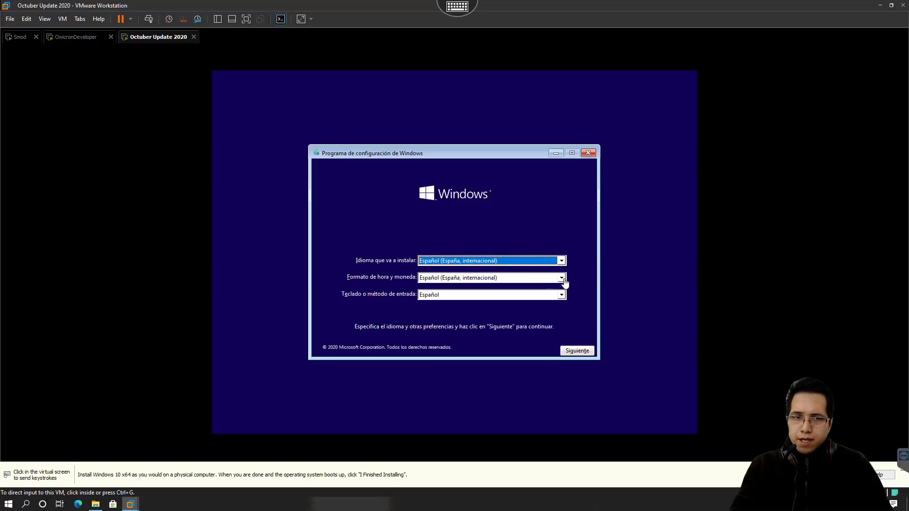
- Set the time and currency format to Español (México) and start the Windows installation
{"action": "left_click", "coordinate": [563, 278]}
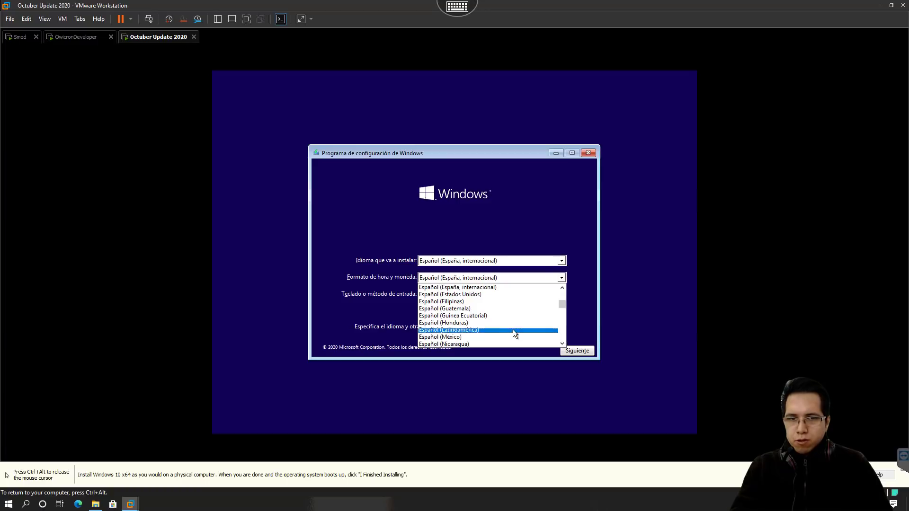
{"action": "left_click", "coordinate": [430, 338]}
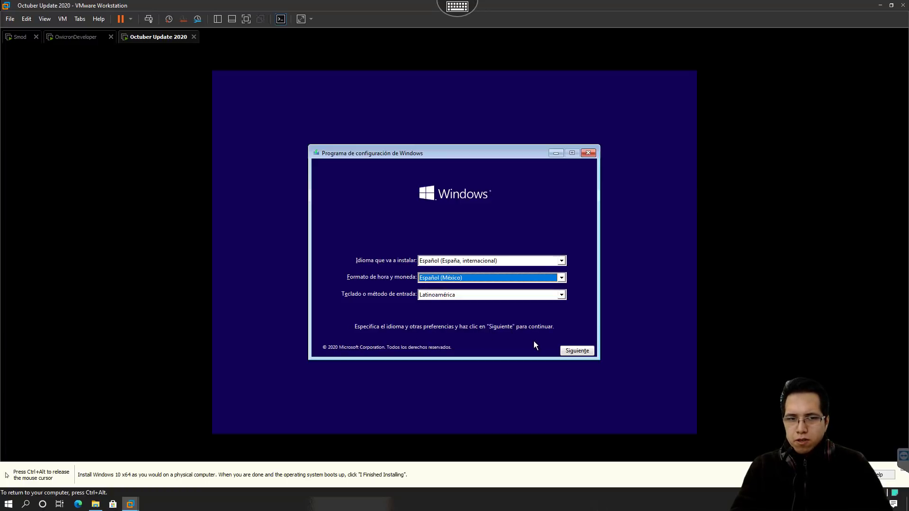
{"action": "left_click", "coordinate": [573, 351]}
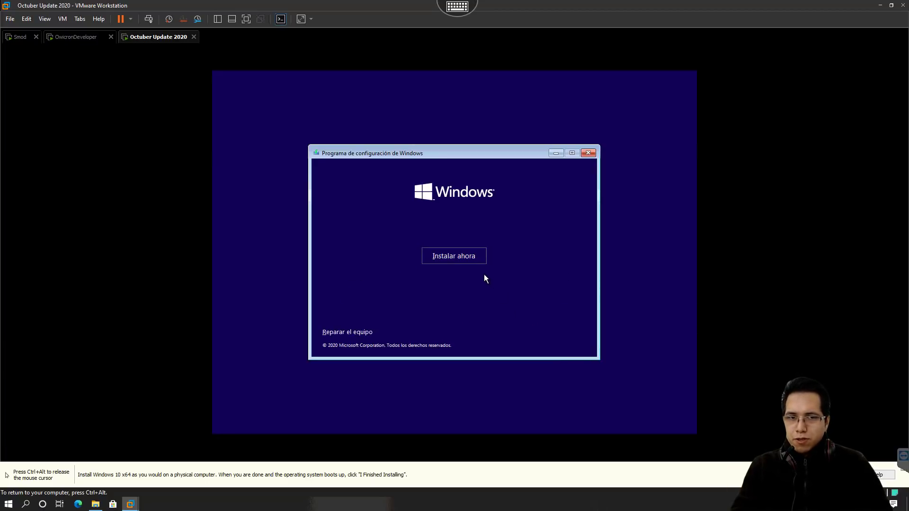
{"action": "left_click", "coordinate": [456, 260]}
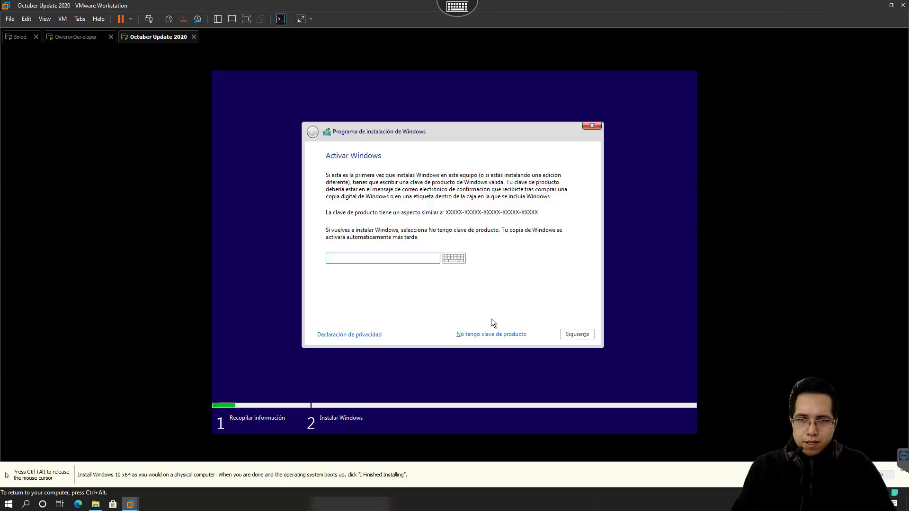
- Skip the product key and choose Windows 10 Pro as the operating system to install
{"action": "left_click", "coordinate": [507, 339]}
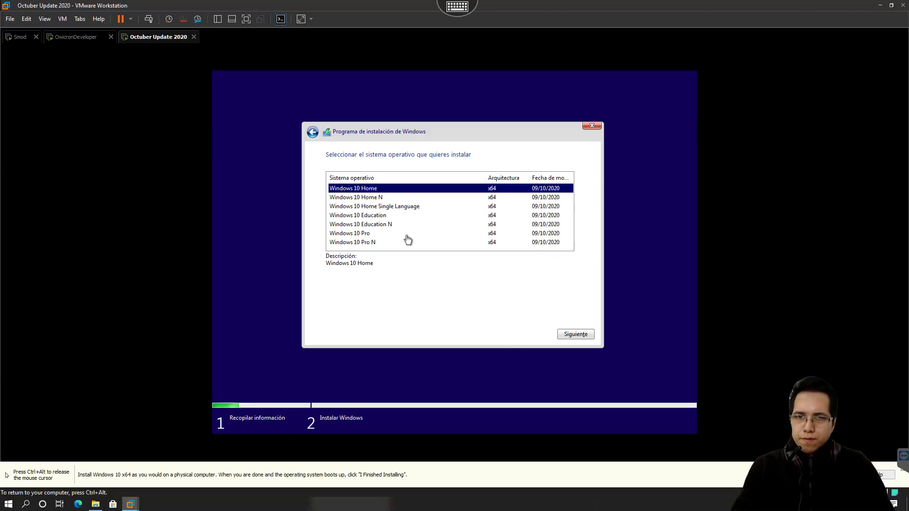
{"action": "left_click", "coordinate": [374, 234]}
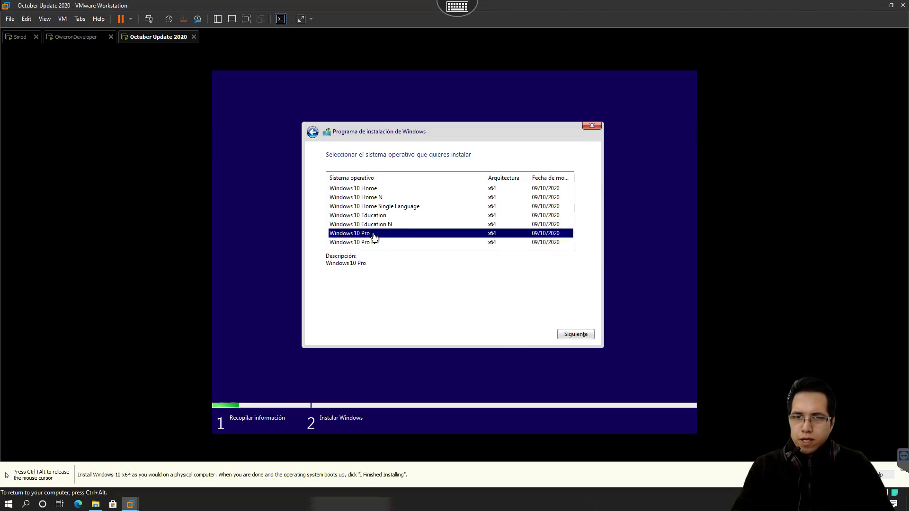
{"action": "left_click", "coordinate": [577, 334]}
- Accept the Windows licence terms and choose the custom, Windows-only installation type
{"action": "left_click", "coordinate": [369, 313]}
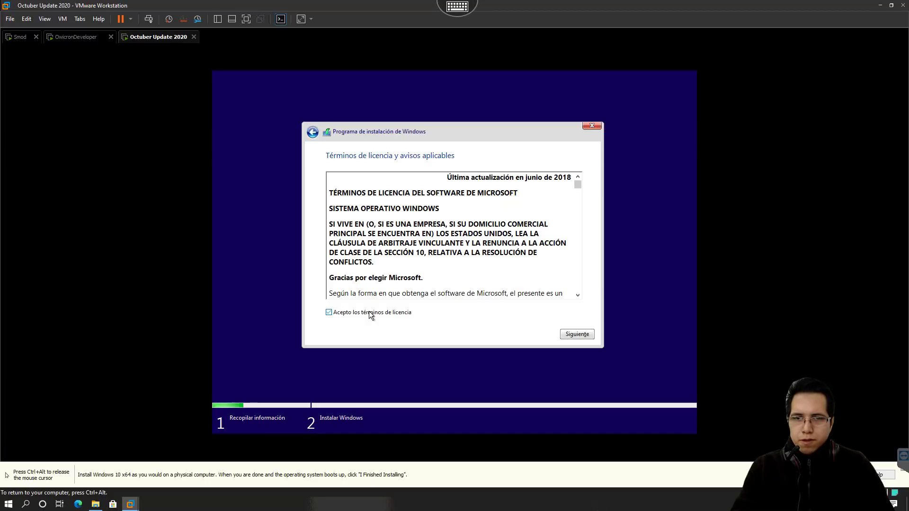
{"action": "left_click", "coordinate": [576, 333]}
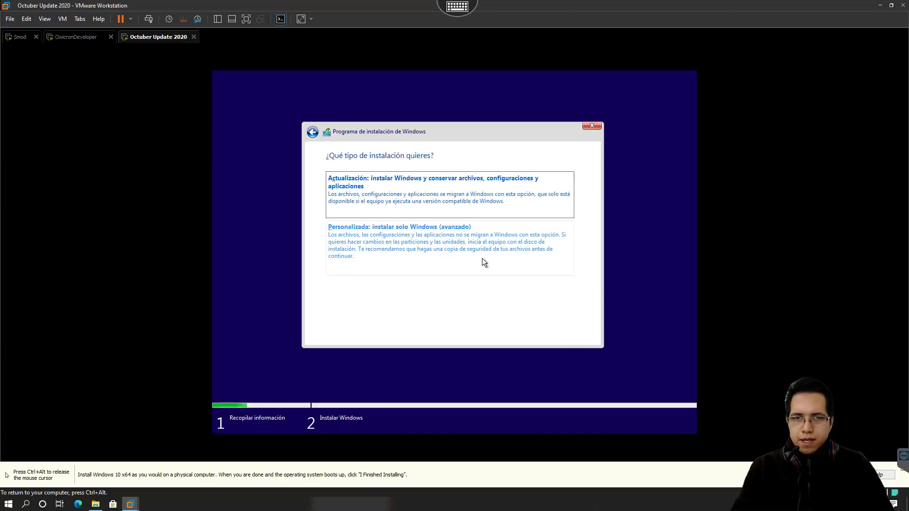
{"action": "left_click", "coordinate": [475, 249]}
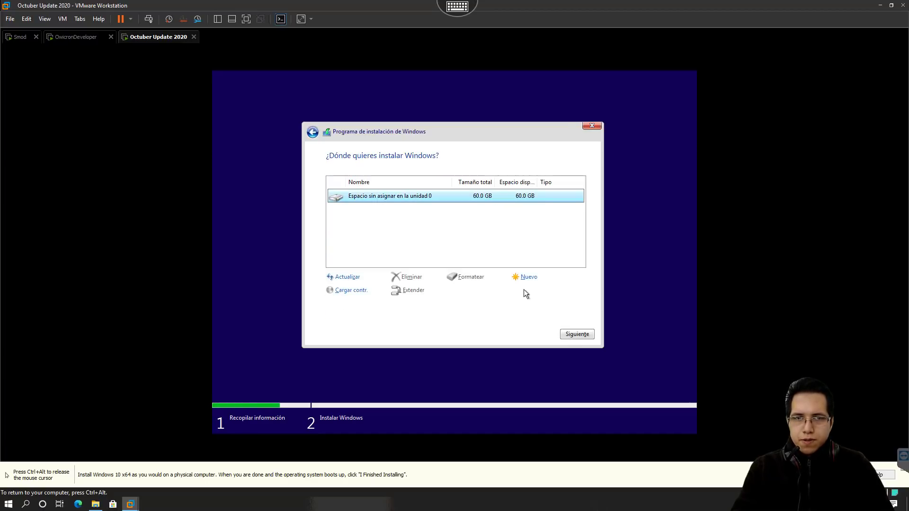
- Install Windows on the 60 GB unallocated space of drive 0 and set the region to México in the initial setup
{"action": "left_click", "coordinate": [573, 332]}
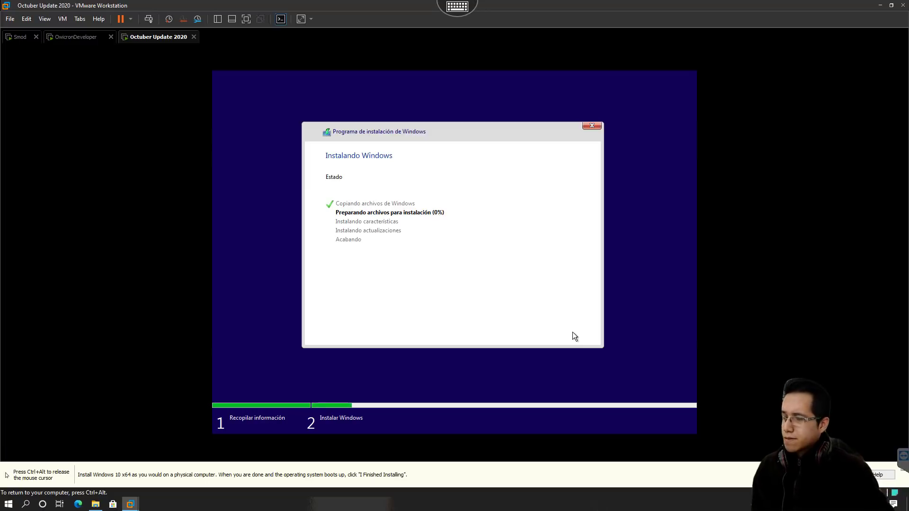
{"action": "key", "text": "ctrl+alt"}
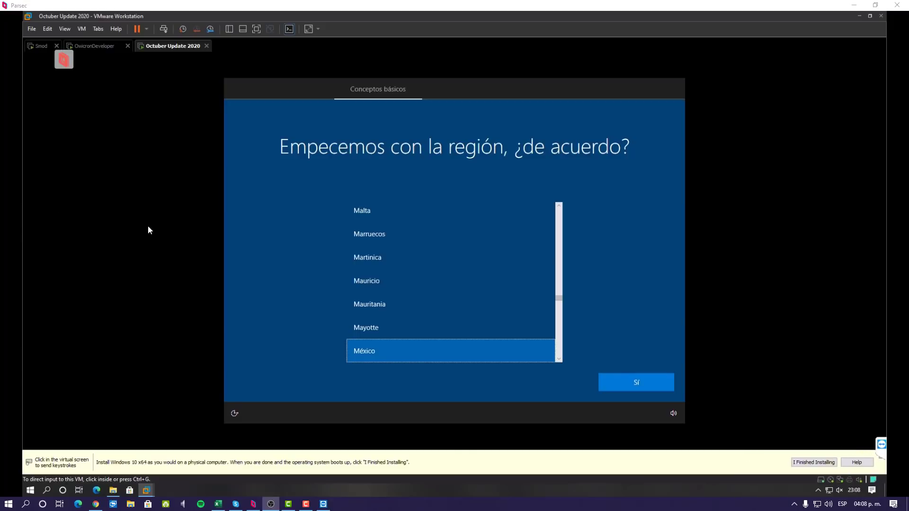
{"action": "left_click", "coordinate": [614, 385]}
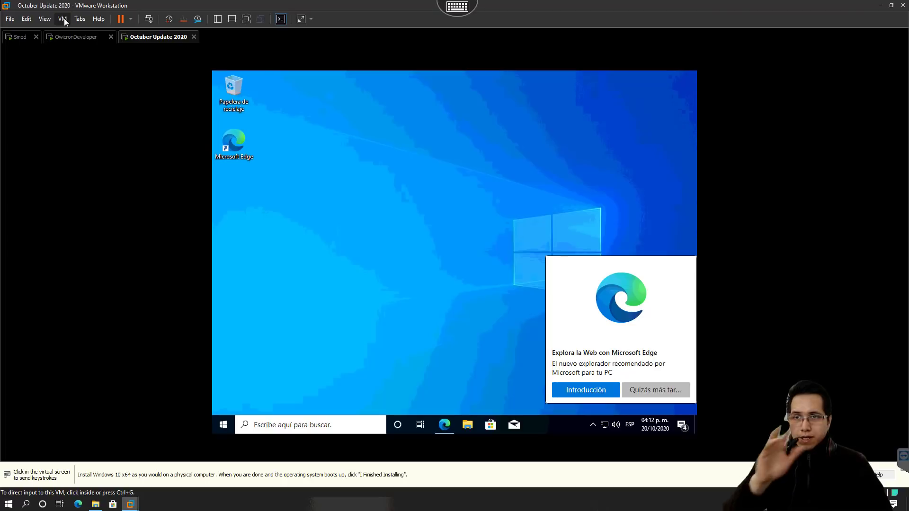
- Mount the VMware Tools disc in the virtual machine and launch its installer from the DVD drive with permission to make changes
{"action": "left_click", "coordinate": [63, 19]}
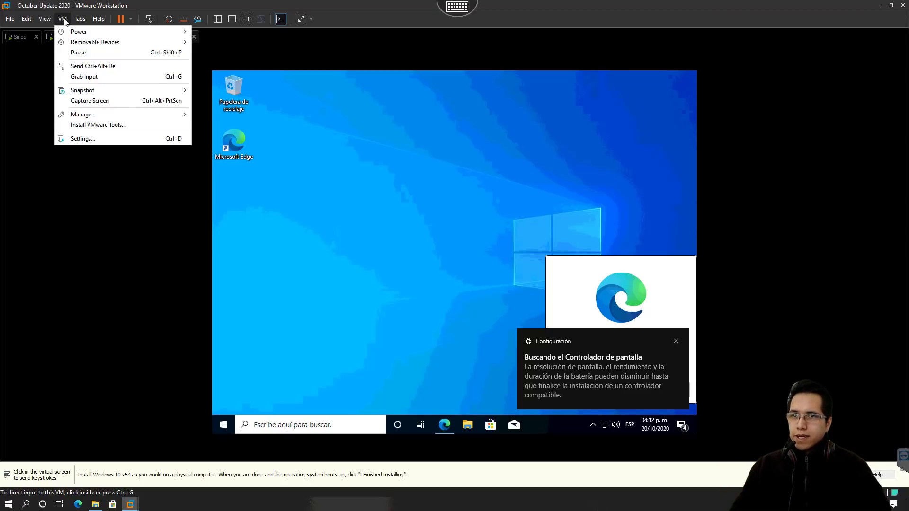
{"action": "left_click", "coordinate": [98, 125]}
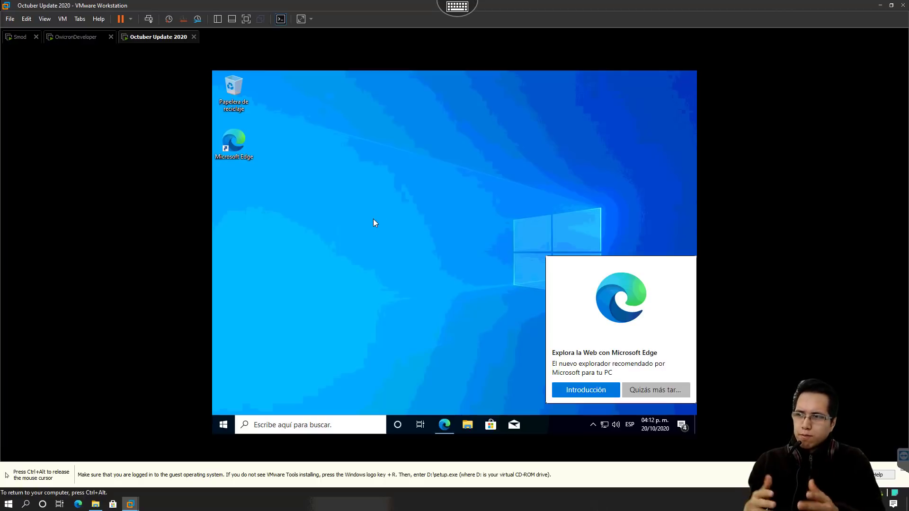
{"action": "left_click", "coordinate": [468, 426]}
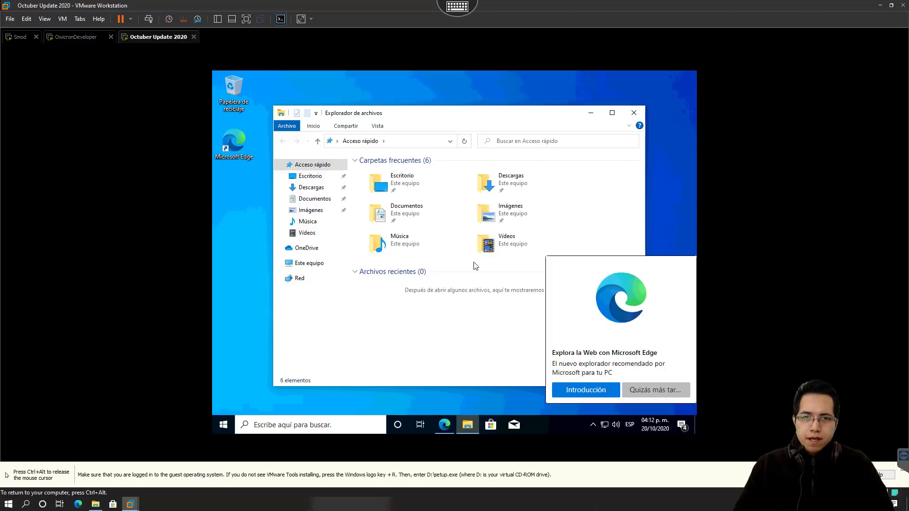
{"action": "left_click", "coordinate": [314, 263]}
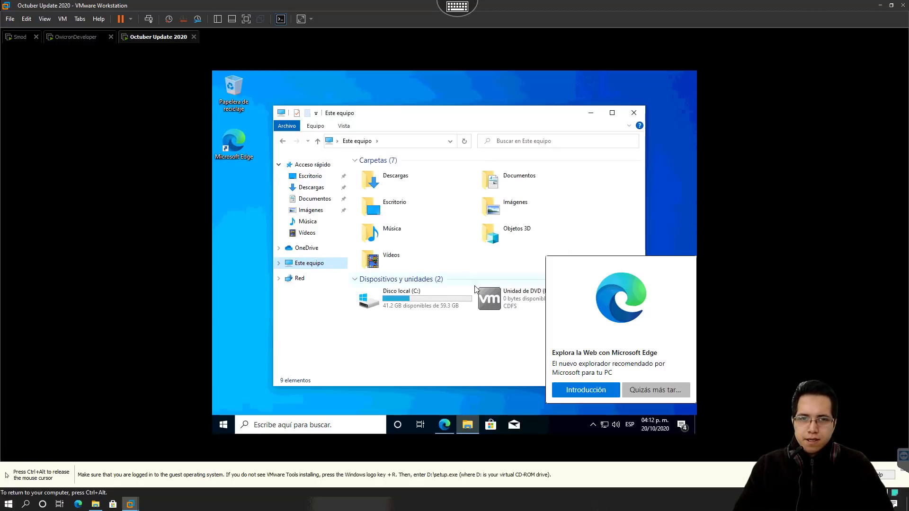
{"action": "right_click", "coordinate": [496, 298]}
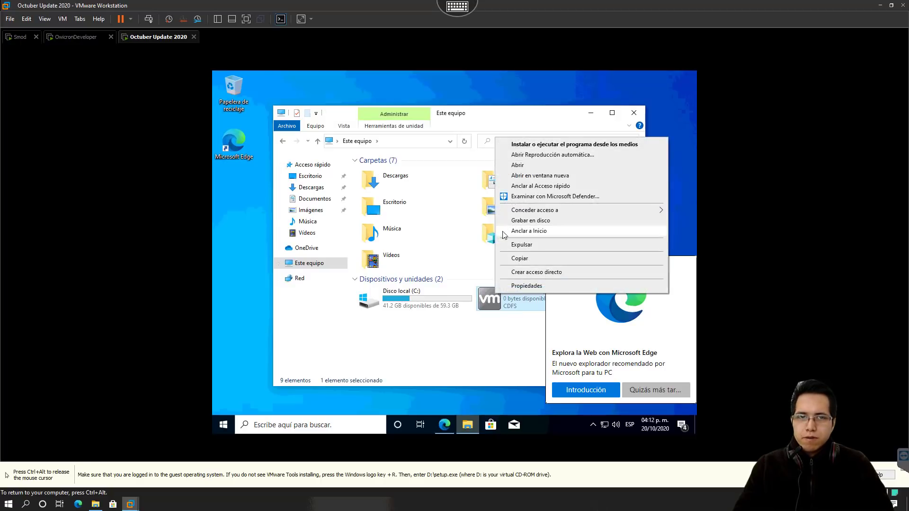
{"action": "left_click", "coordinate": [518, 144]}
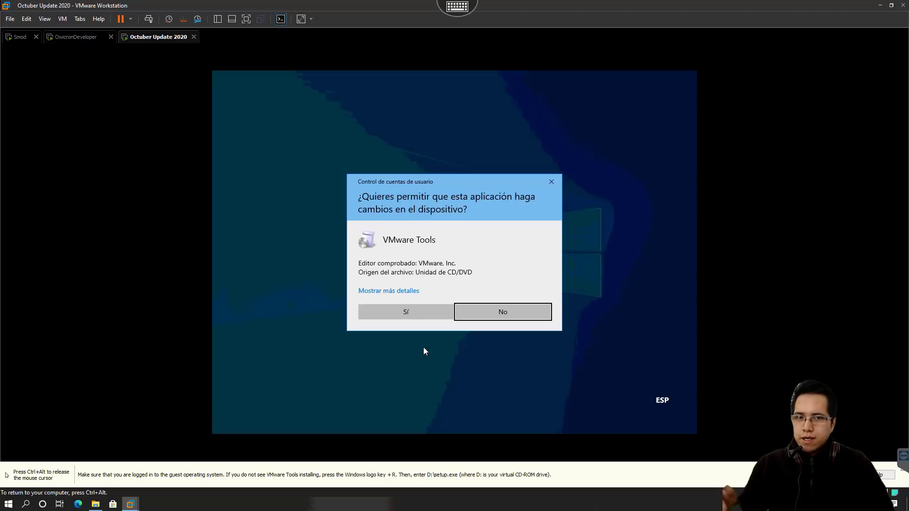
{"action": "left_click", "coordinate": [421, 310]}
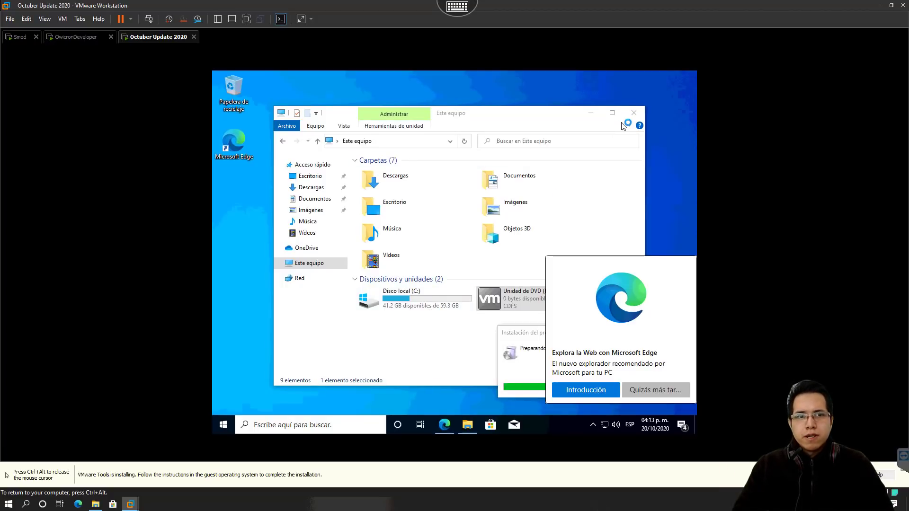
{"action": "left_click", "coordinate": [634, 112]}
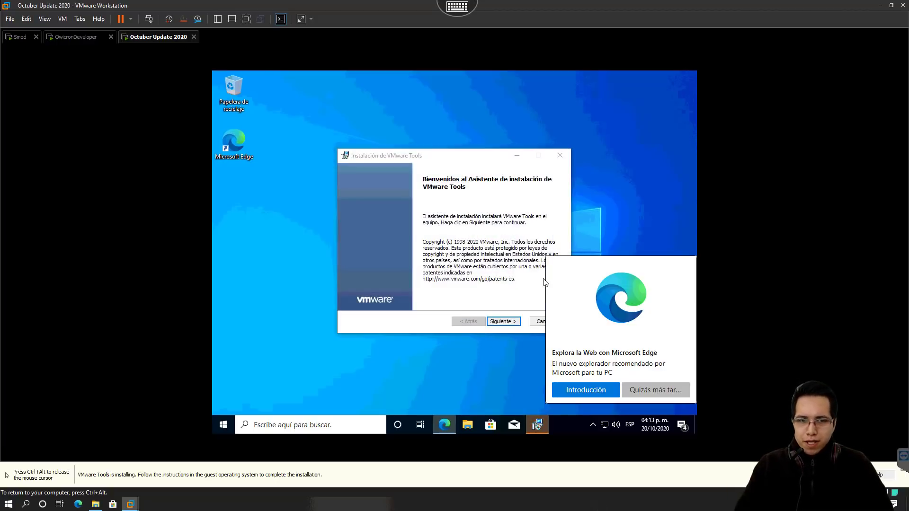
- Install VMware Tools with the Completa installation type and finish the wizard
{"action": "left_click", "coordinate": [493, 323]}
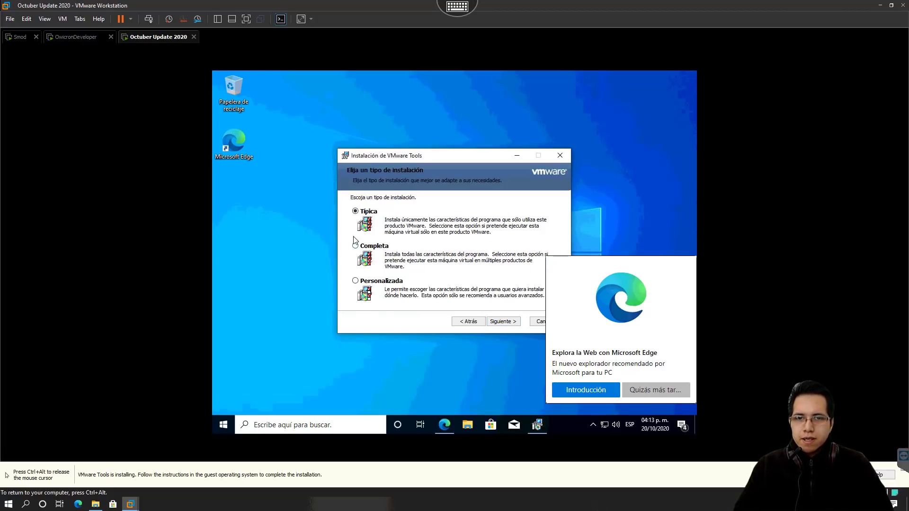
{"action": "left_click", "coordinate": [373, 246]}
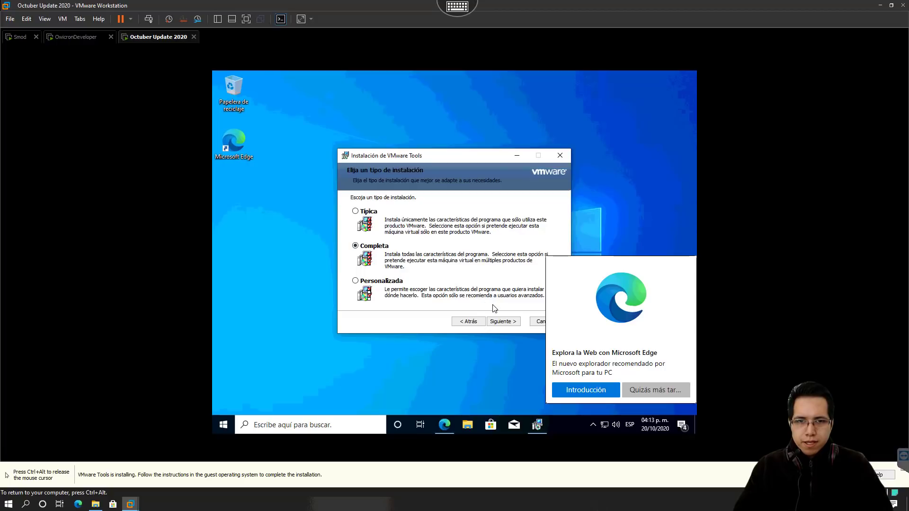
{"action": "left_click", "coordinate": [500, 322]}
{"action": "left_click", "coordinate": [500, 322]}
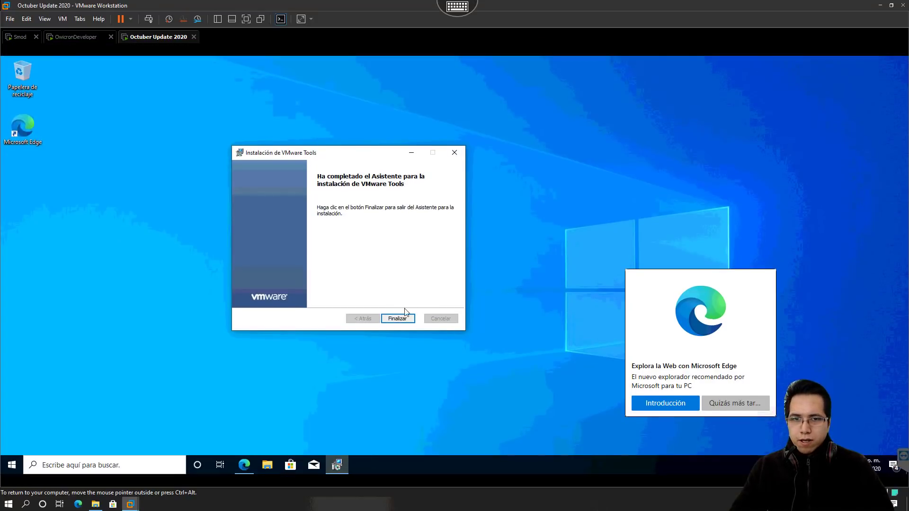
{"action": "left_click", "coordinate": [398, 318]}
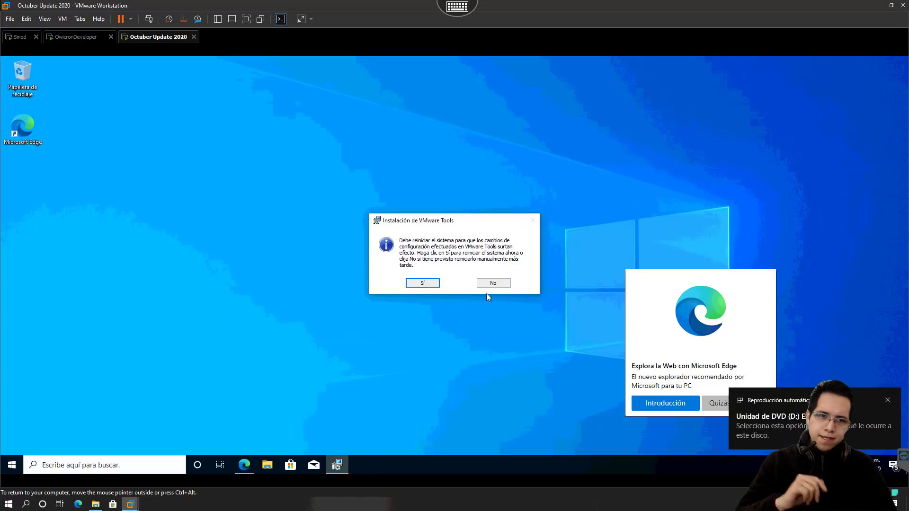
- Finish Microsoft Edge's first-run setup without signing in or translating, and restart Windows to apply the VMware Tools changes
{"action": "left_click", "coordinate": [663, 403]}
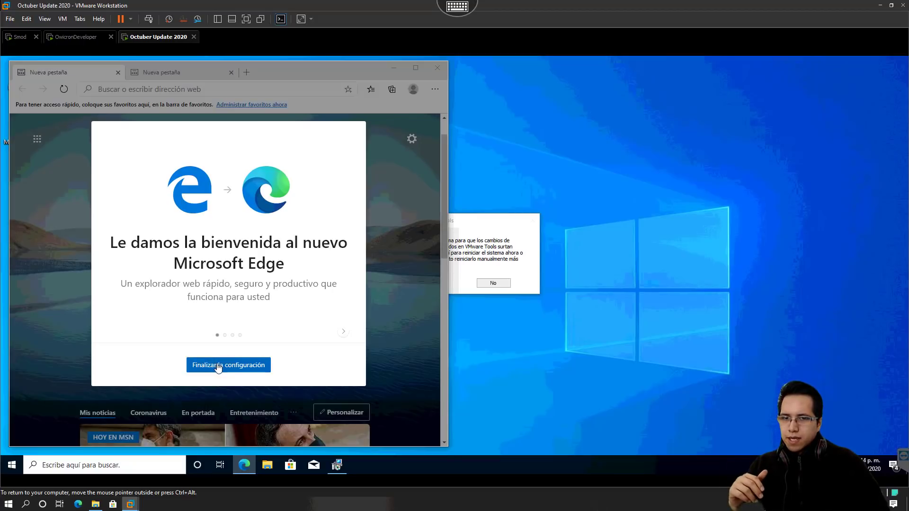
{"action": "left_click", "coordinate": [235, 366]}
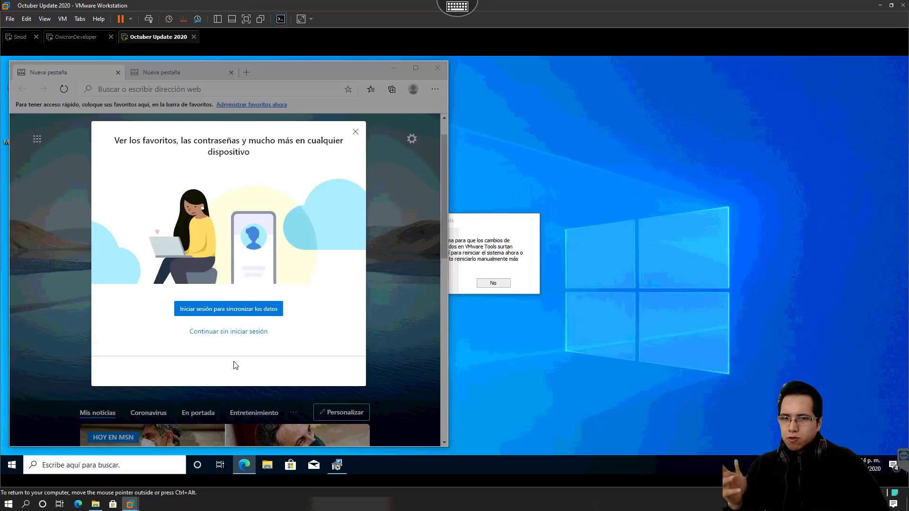
{"action": "left_click", "coordinate": [224, 335]}
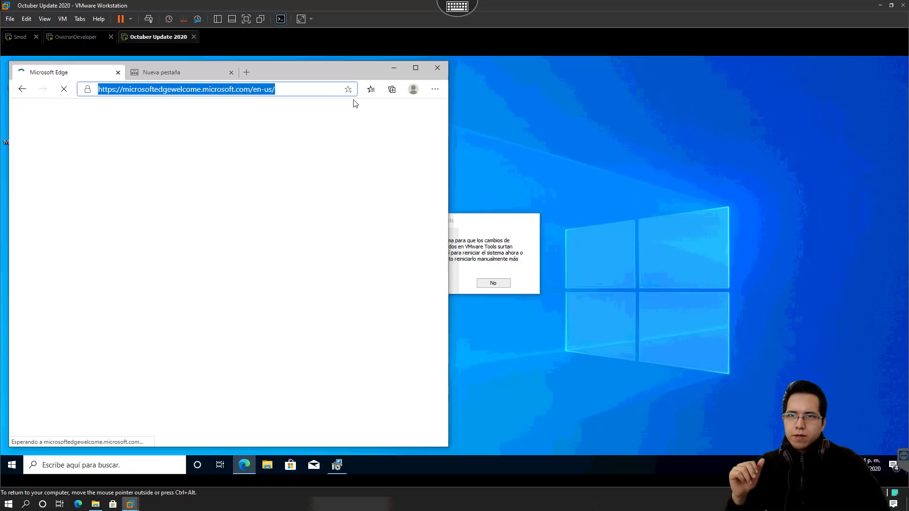
{"action": "left_click", "coordinate": [416, 68]}
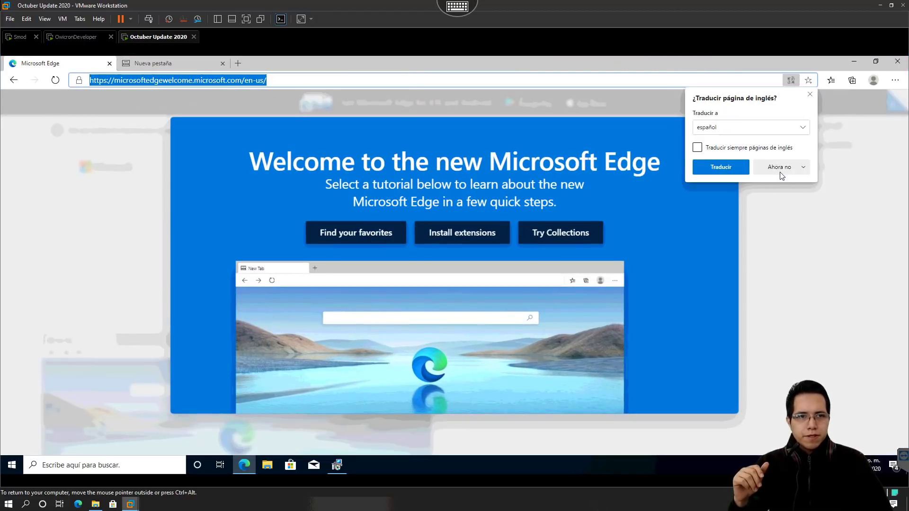
{"action": "left_click", "coordinate": [782, 177]}
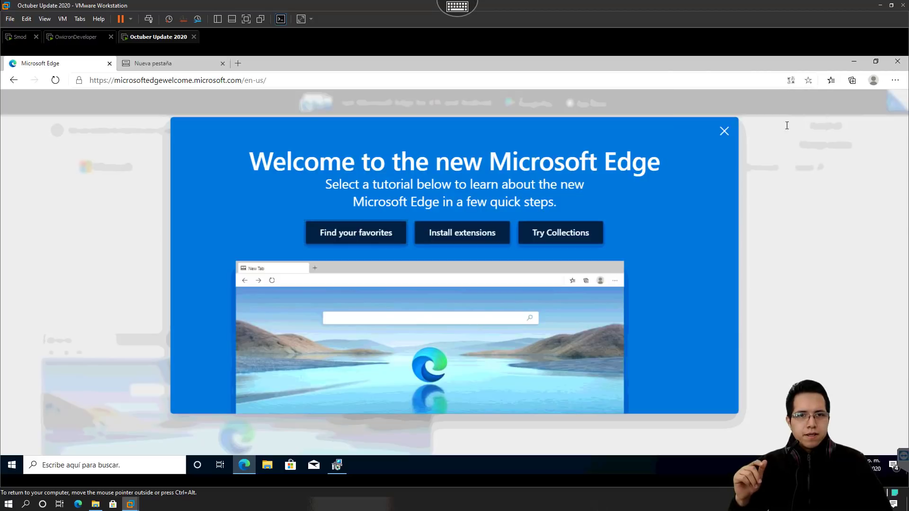
{"action": "left_click", "coordinate": [899, 63]}
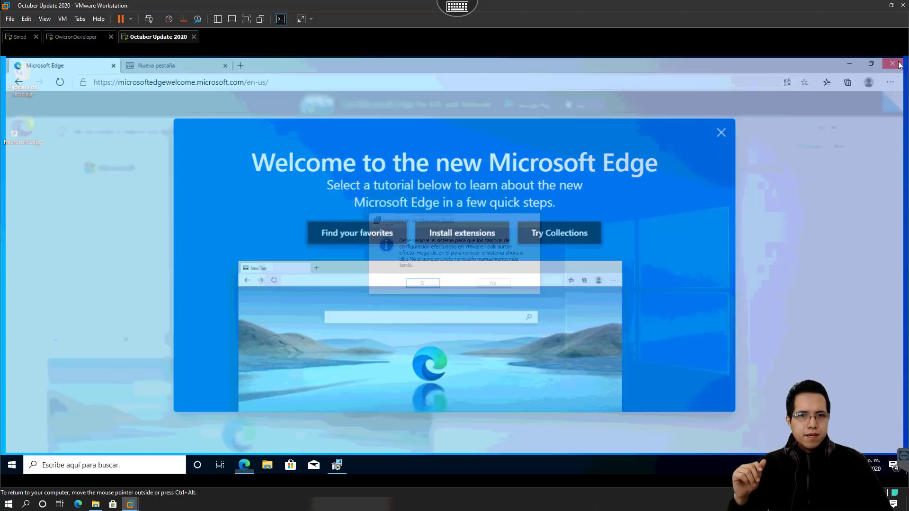
{"action": "left_click", "coordinate": [430, 282]}
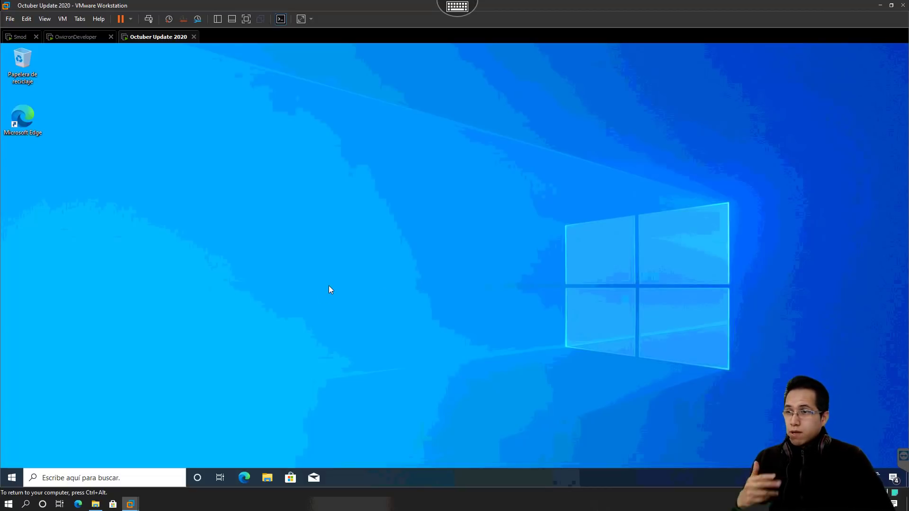
- Check the used and free space in the properties of Disco local (C:) and view the Start menu
{"action": "left_click", "coordinate": [268, 477]}
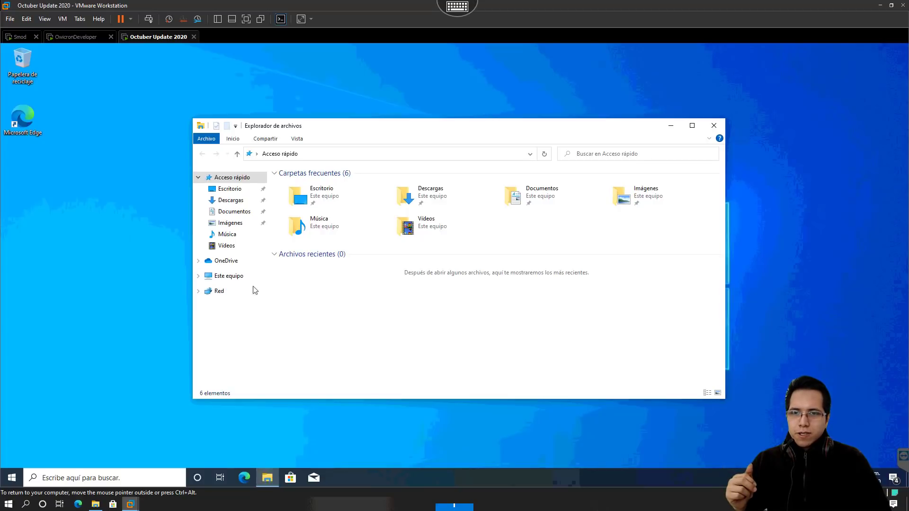
{"action": "left_click", "coordinate": [225, 277]}
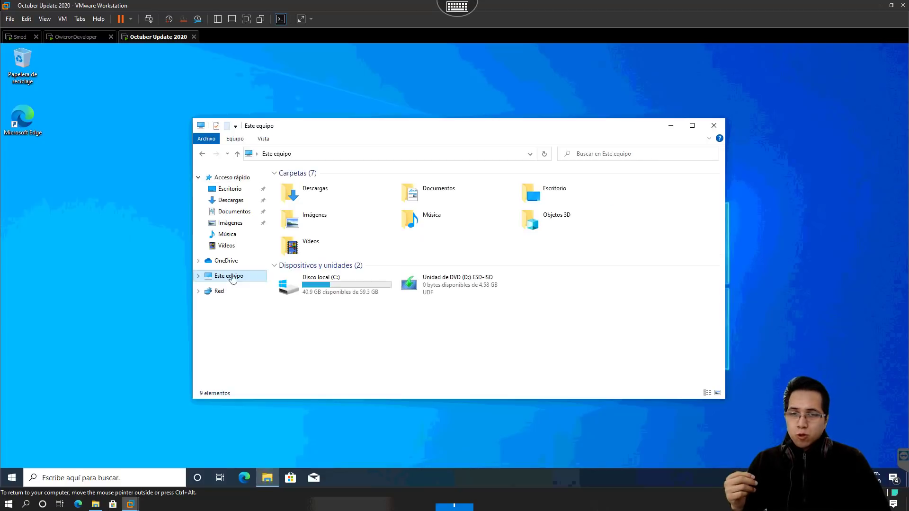
{"action": "right_click", "coordinate": [356, 291]}
{"action": "left_click", "coordinate": [388, 439]}
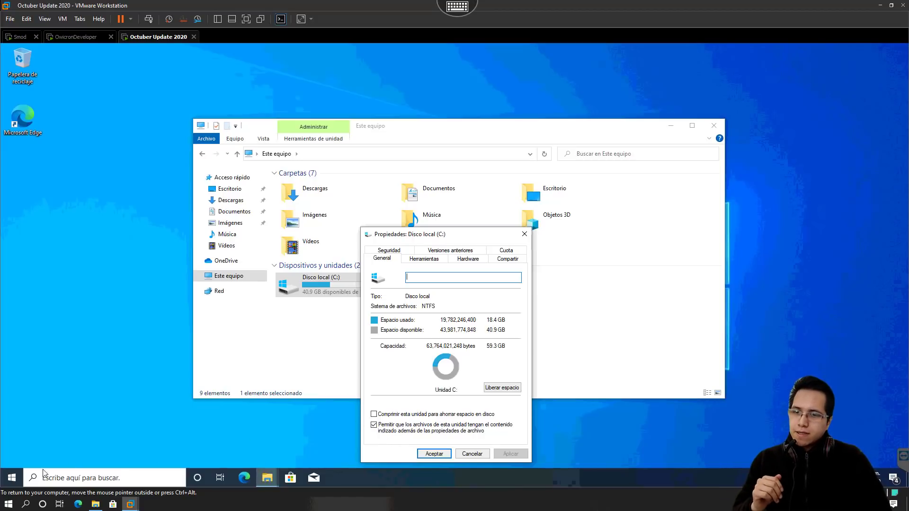
{"action": "left_click", "coordinate": [10, 477]}
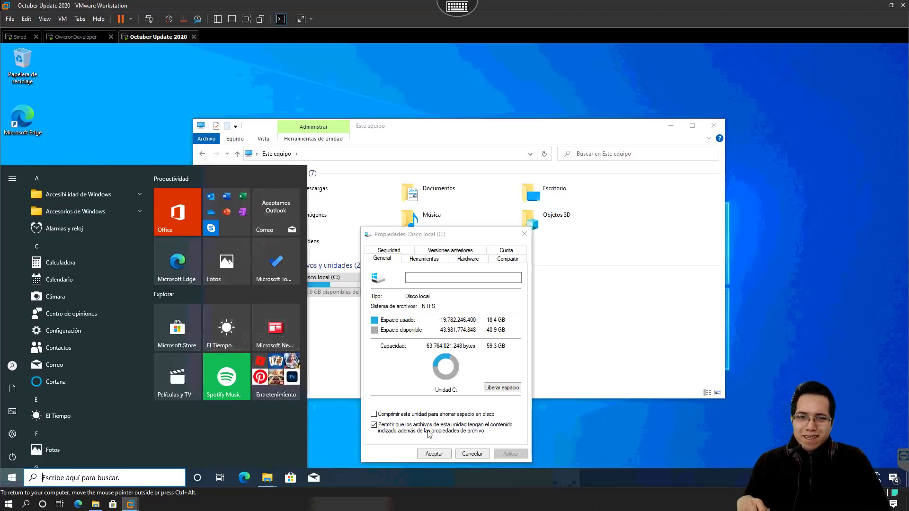
{"action": "left_click", "coordinate": [434, 454]}
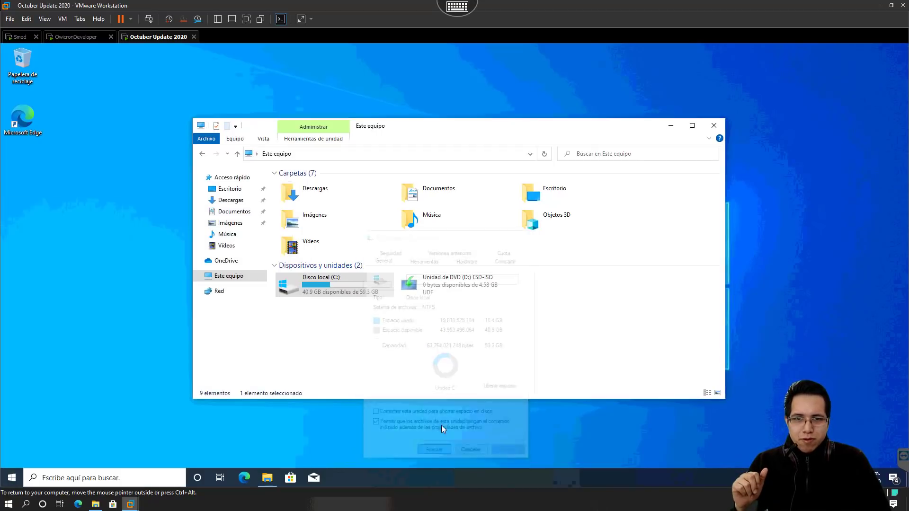
- Examine the CPU and memory performance in the detailed Task Manager, and close it along with File Explorer
{"action": "right_click", "coordinate": [430, 477]}
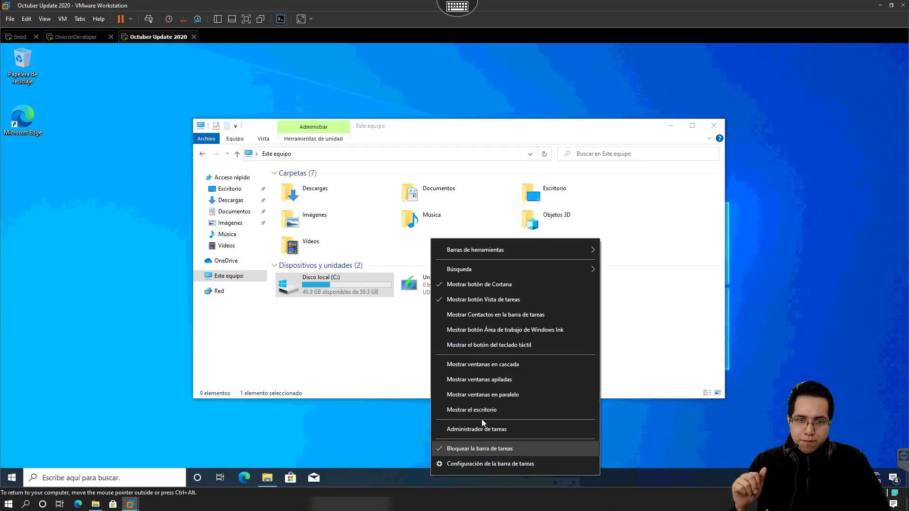
{"action": "left_click", "coordinate": [490, 428]}
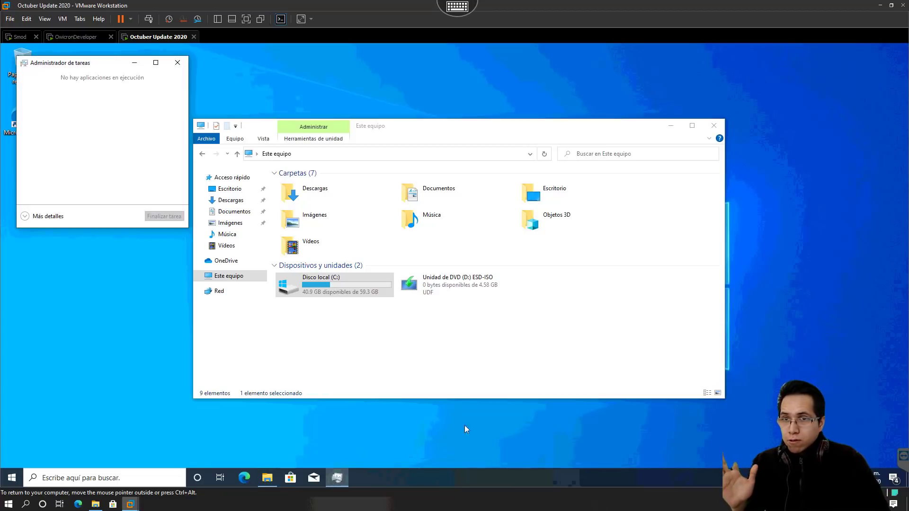
{"action": "left_click", "coordinate": [47, 217]}
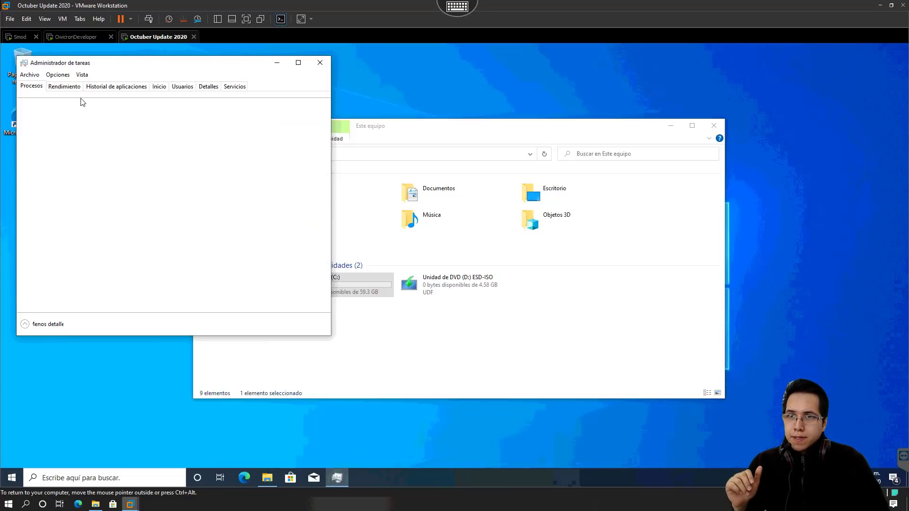
{"action": "left_click", "coordinate": [69, 87]}
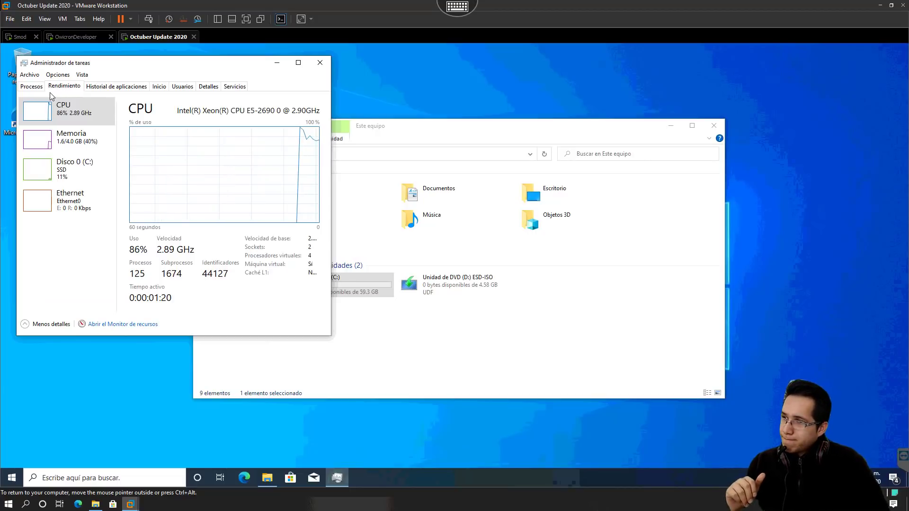
{"action": "left_click", "coordinate": [319, 65]}
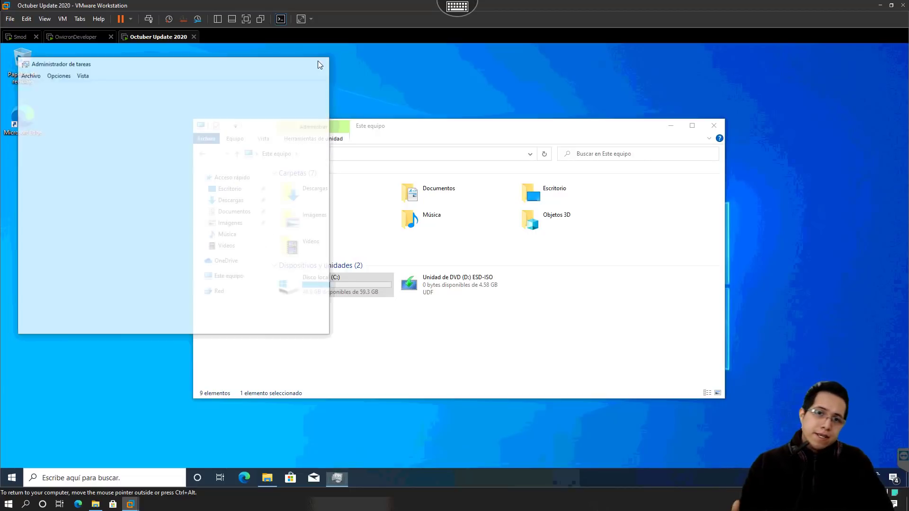
{"action": "left_click", "coordinate": [714, 126]}
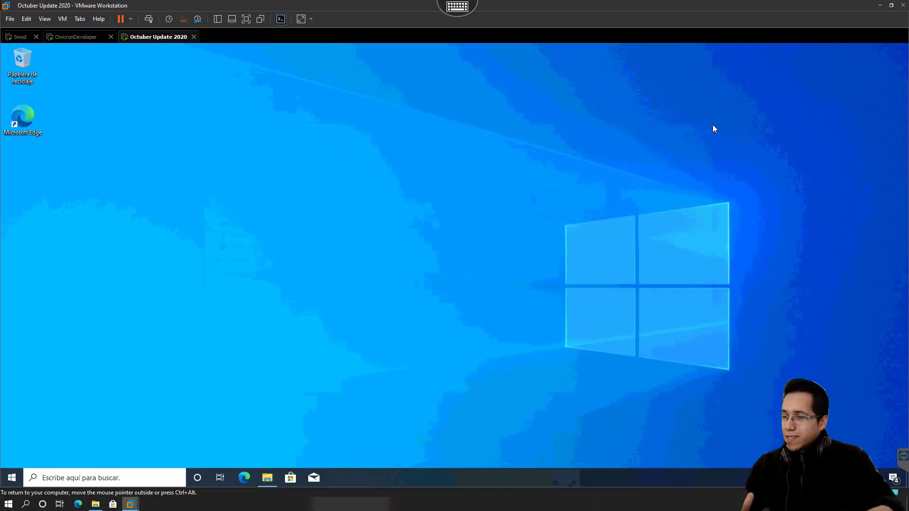